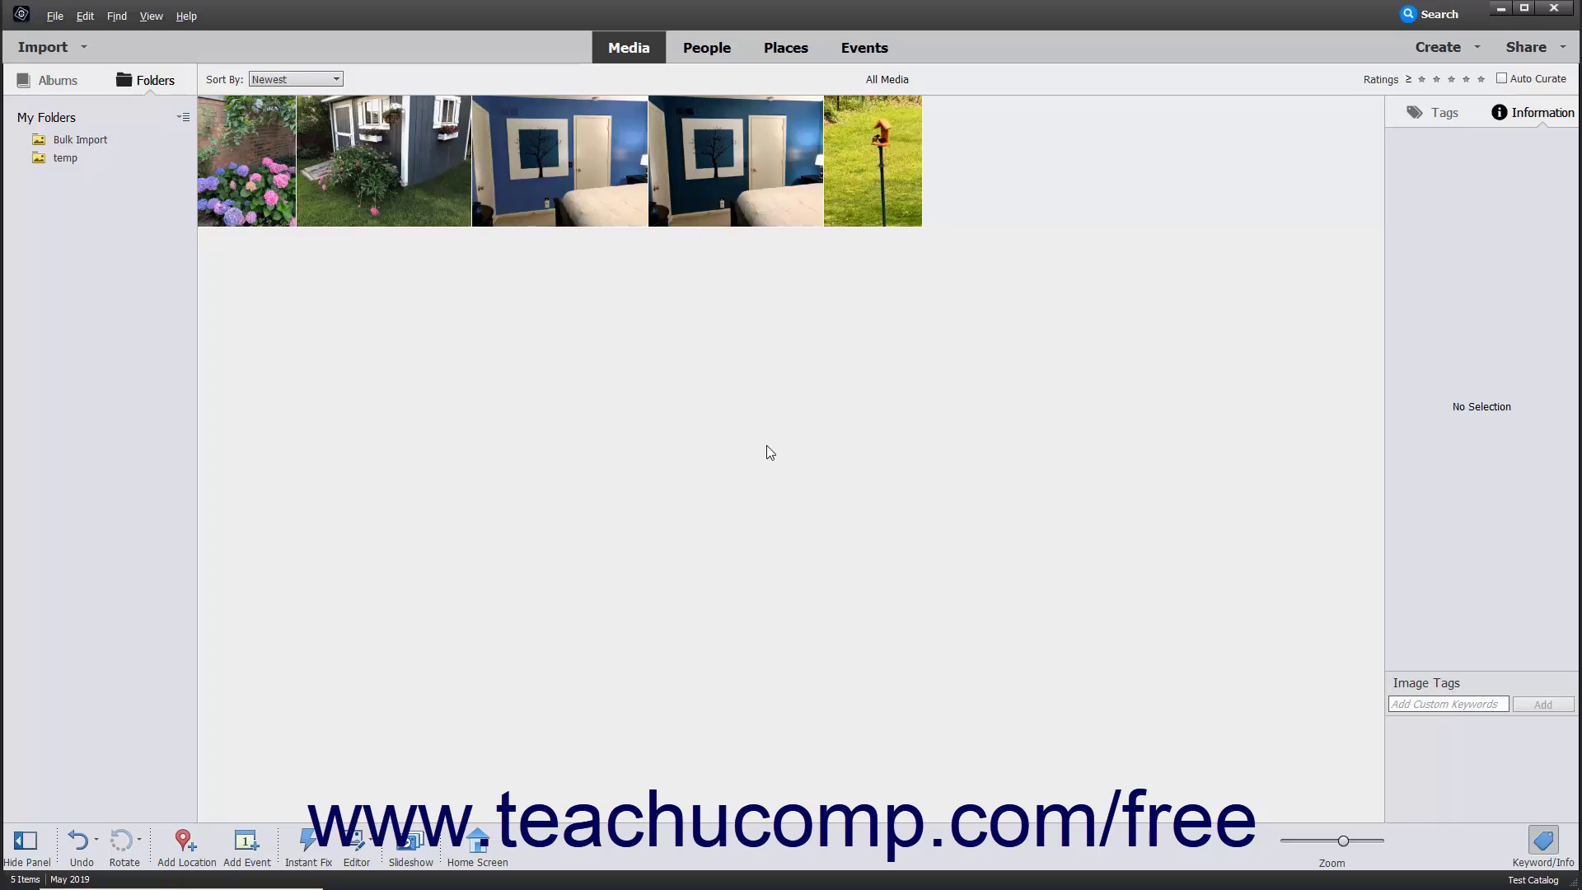
- Start Backup Catalog from the File menu and choose Full Backup, including all photos and videos
click(54, 16)
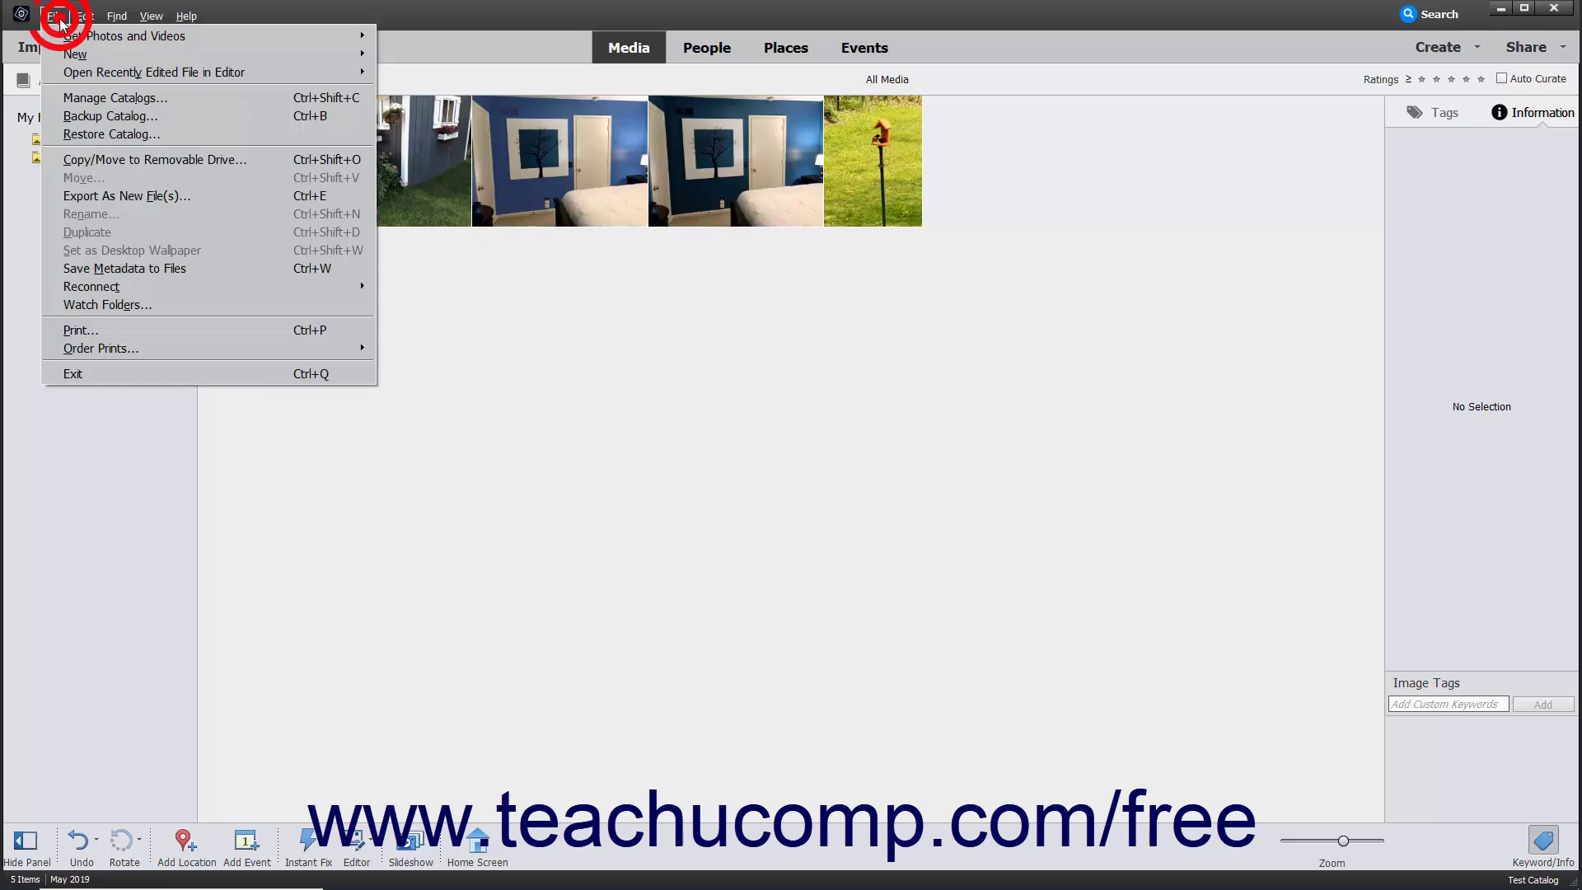
click(101, 118)
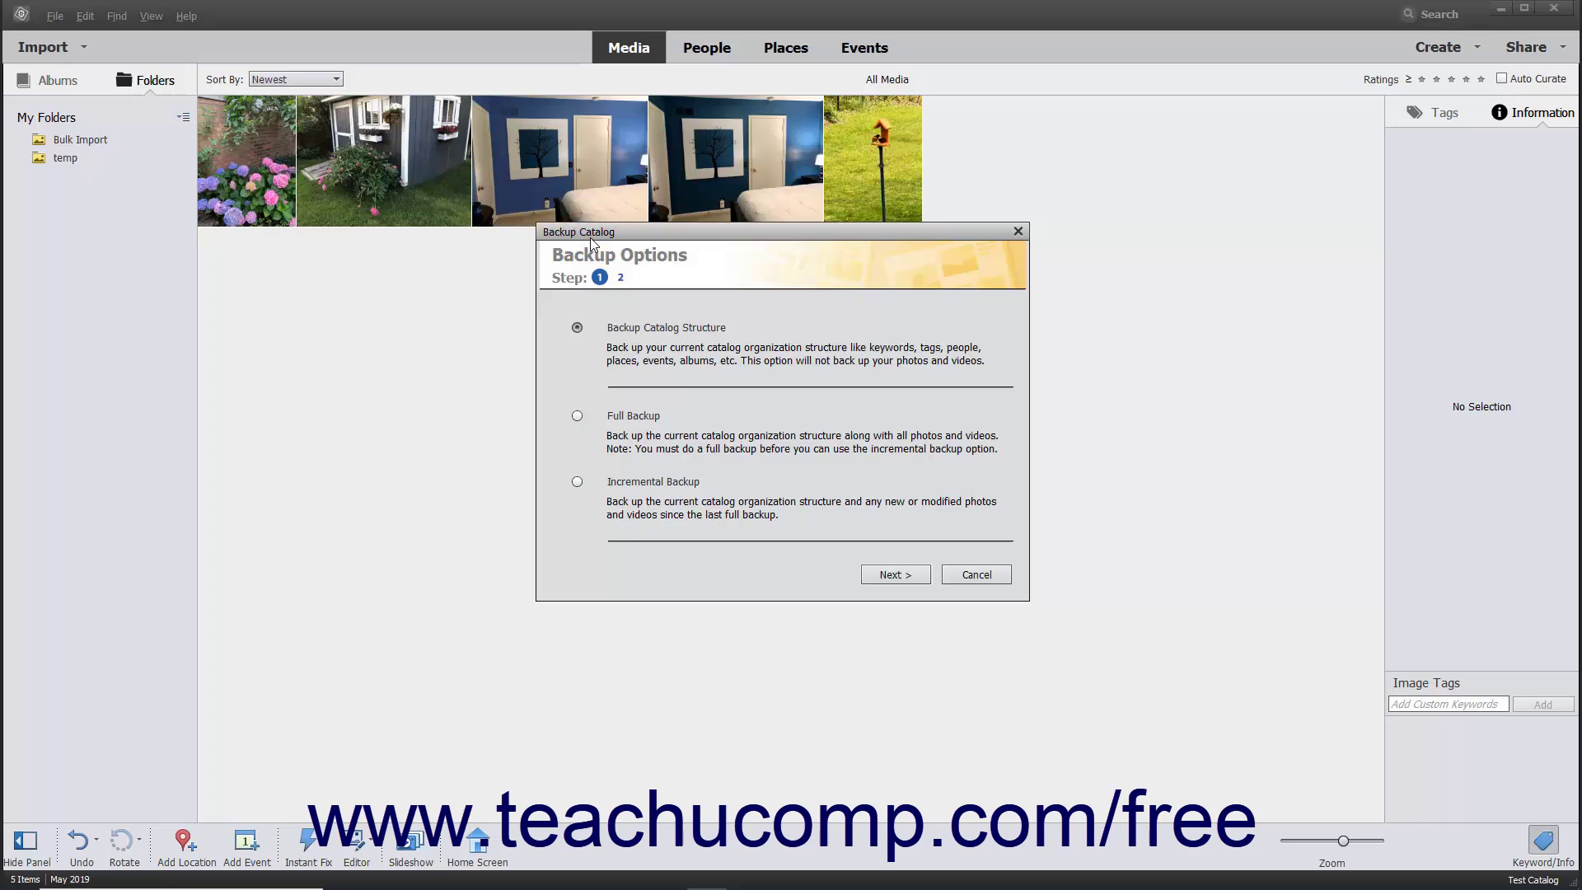
click(577, 331)
click(578, 416)
click(577, 483)
click(578, 416)
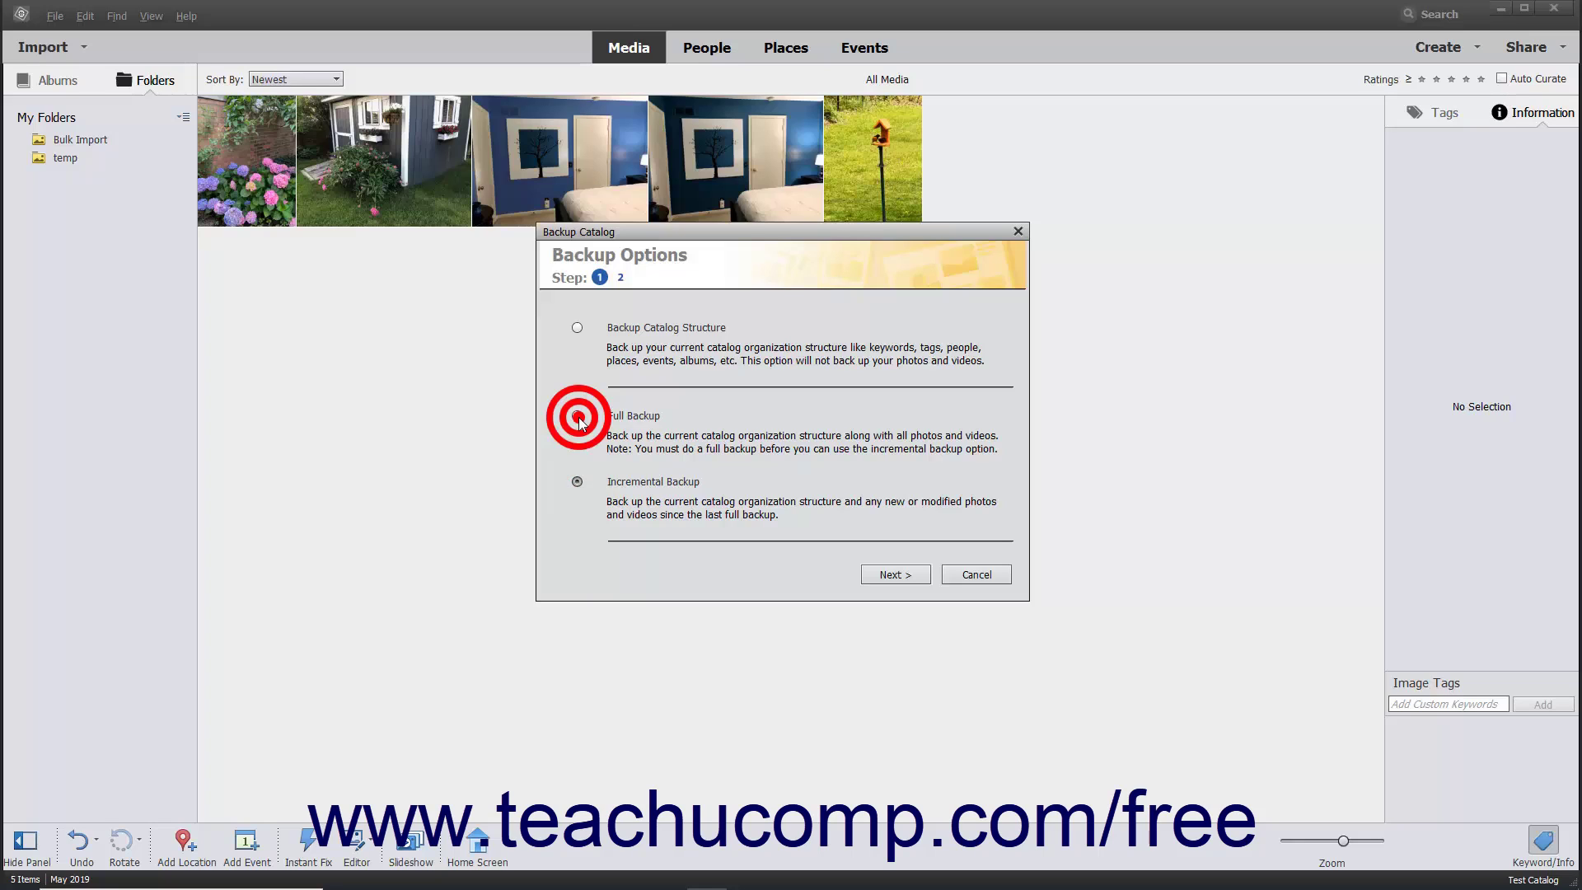
- Make a new Backups folder on the COLORS 2.0 (E:) drive and set E:\Backups\ as the backup path
click(891, 579)
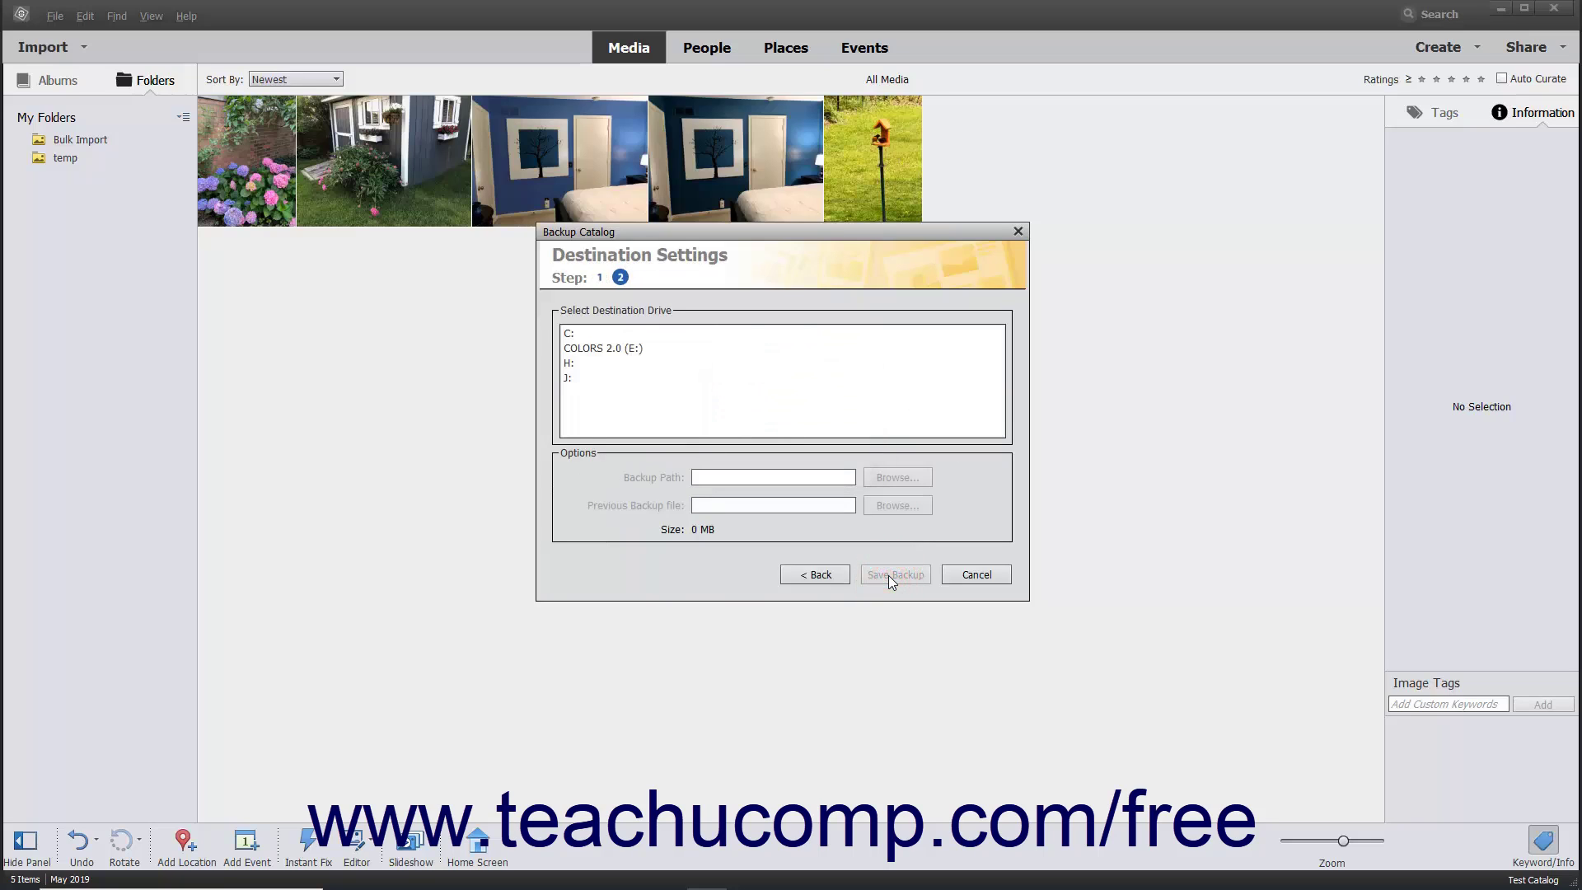
click(615, 354)
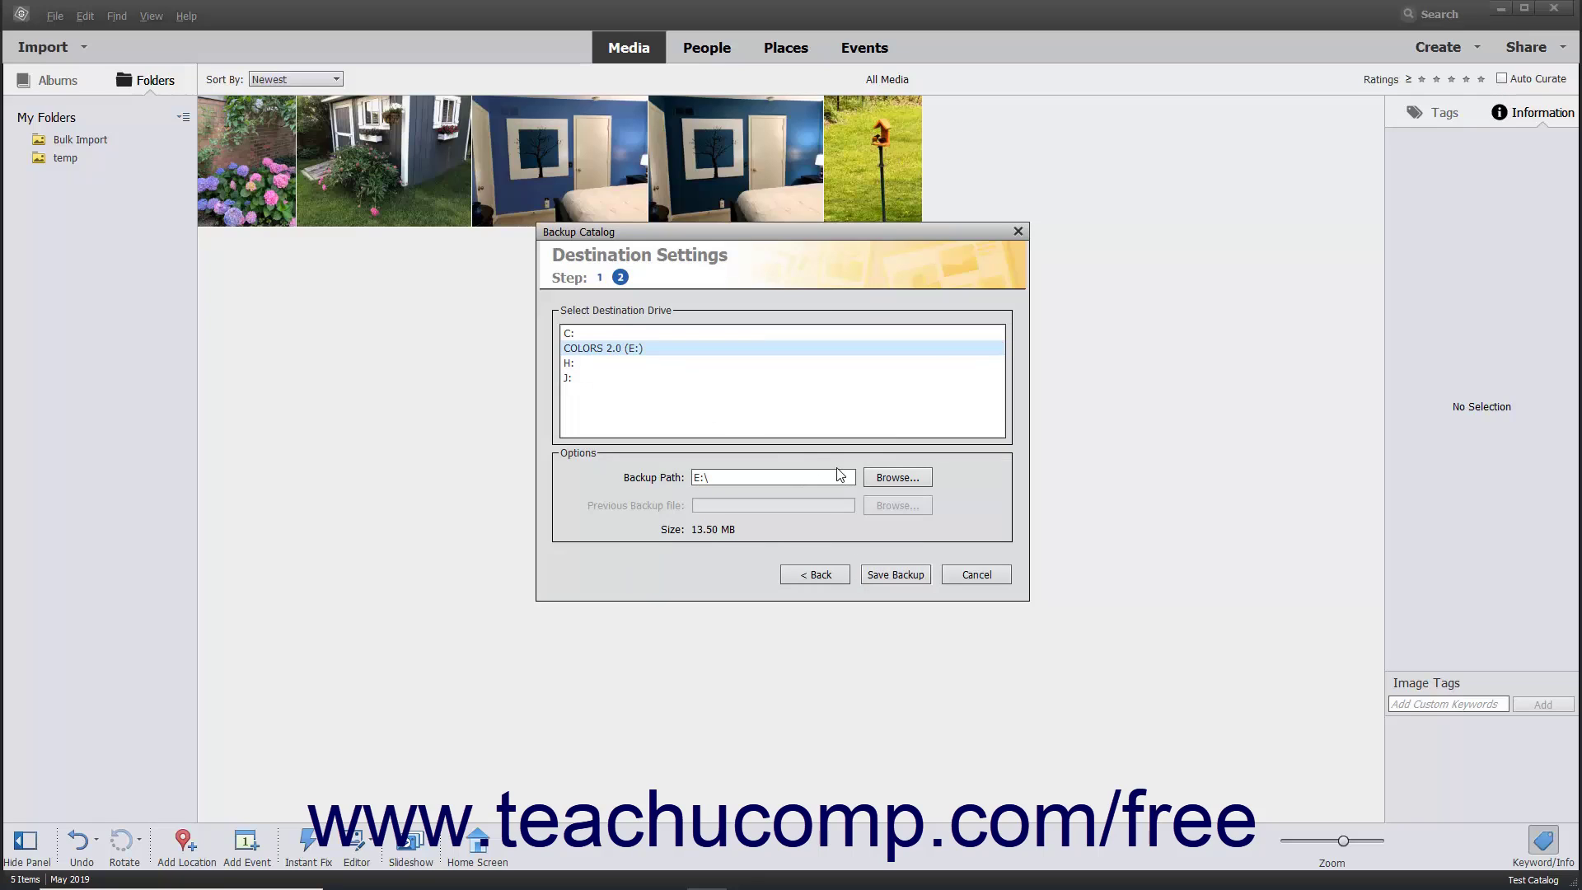
click(883, 482)
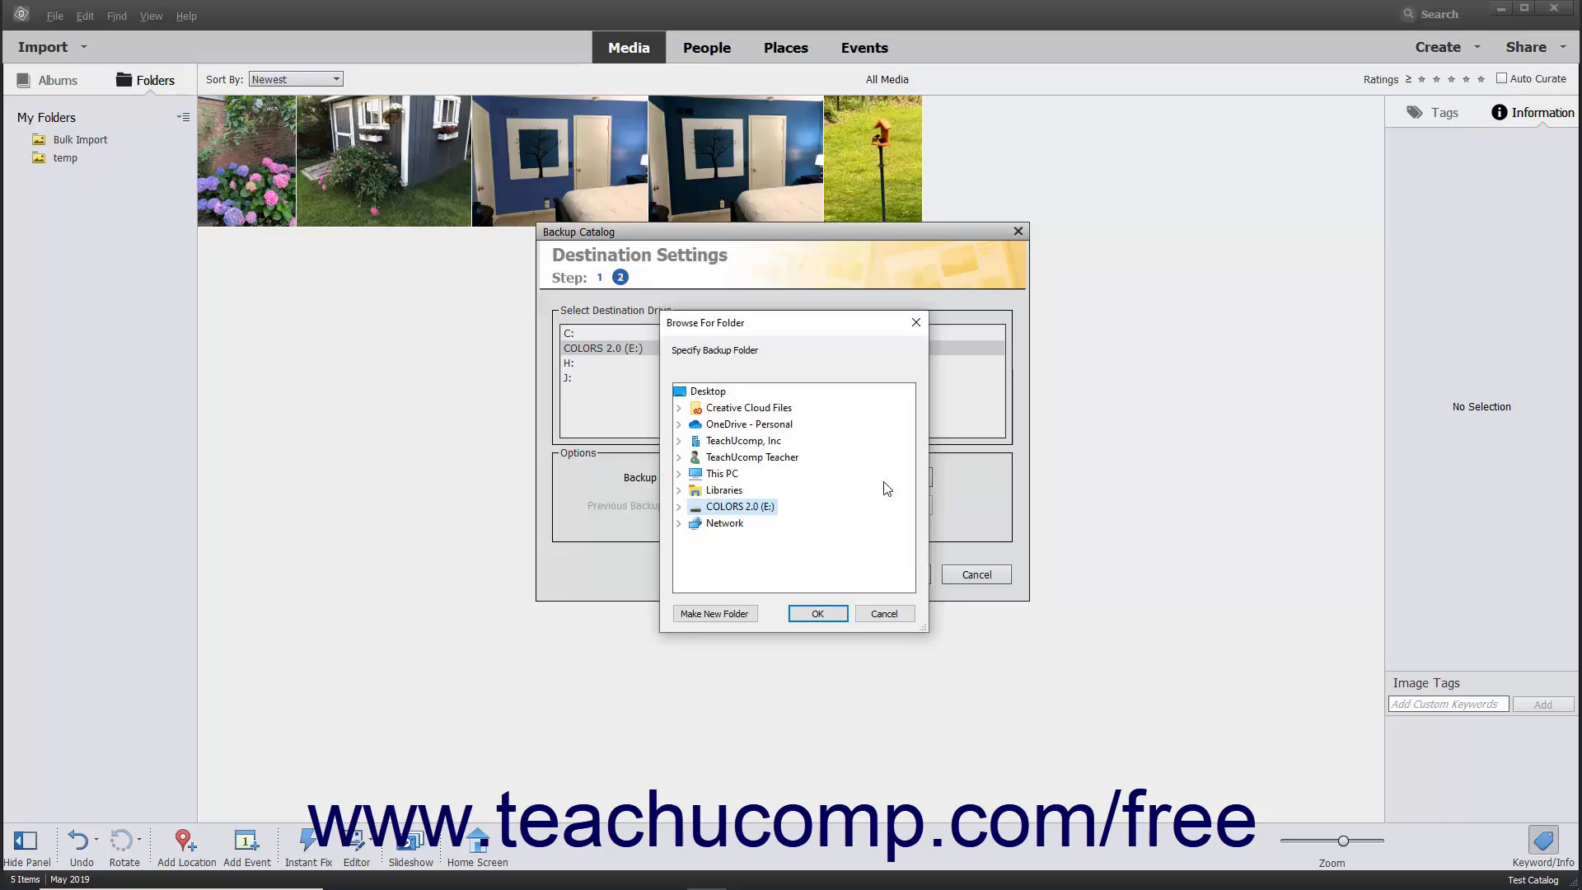
click(679, 506)
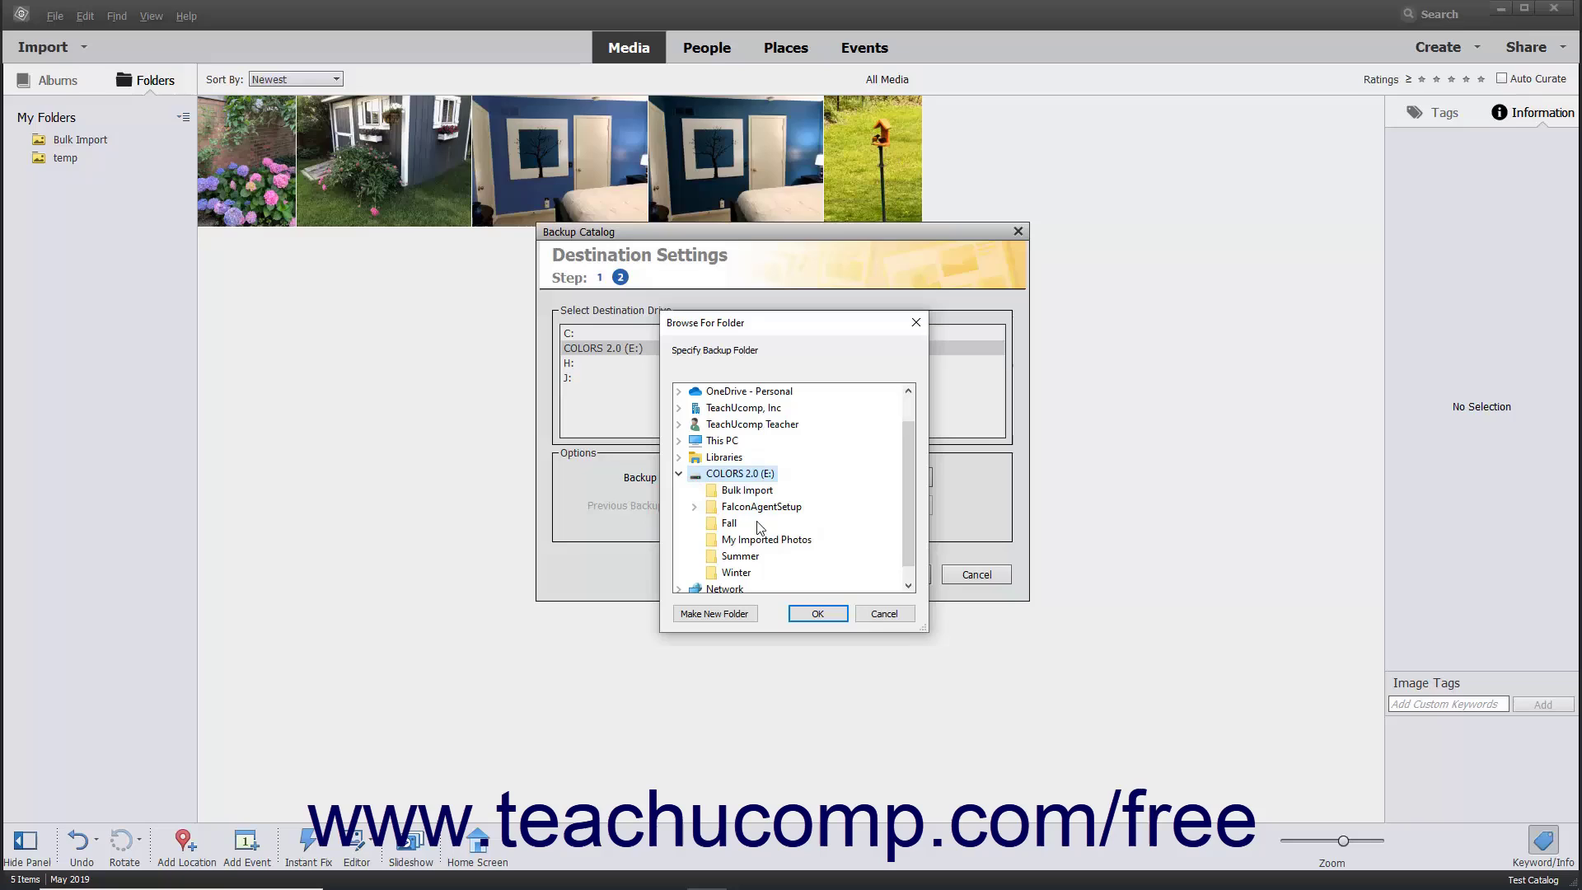
click(739, 614)
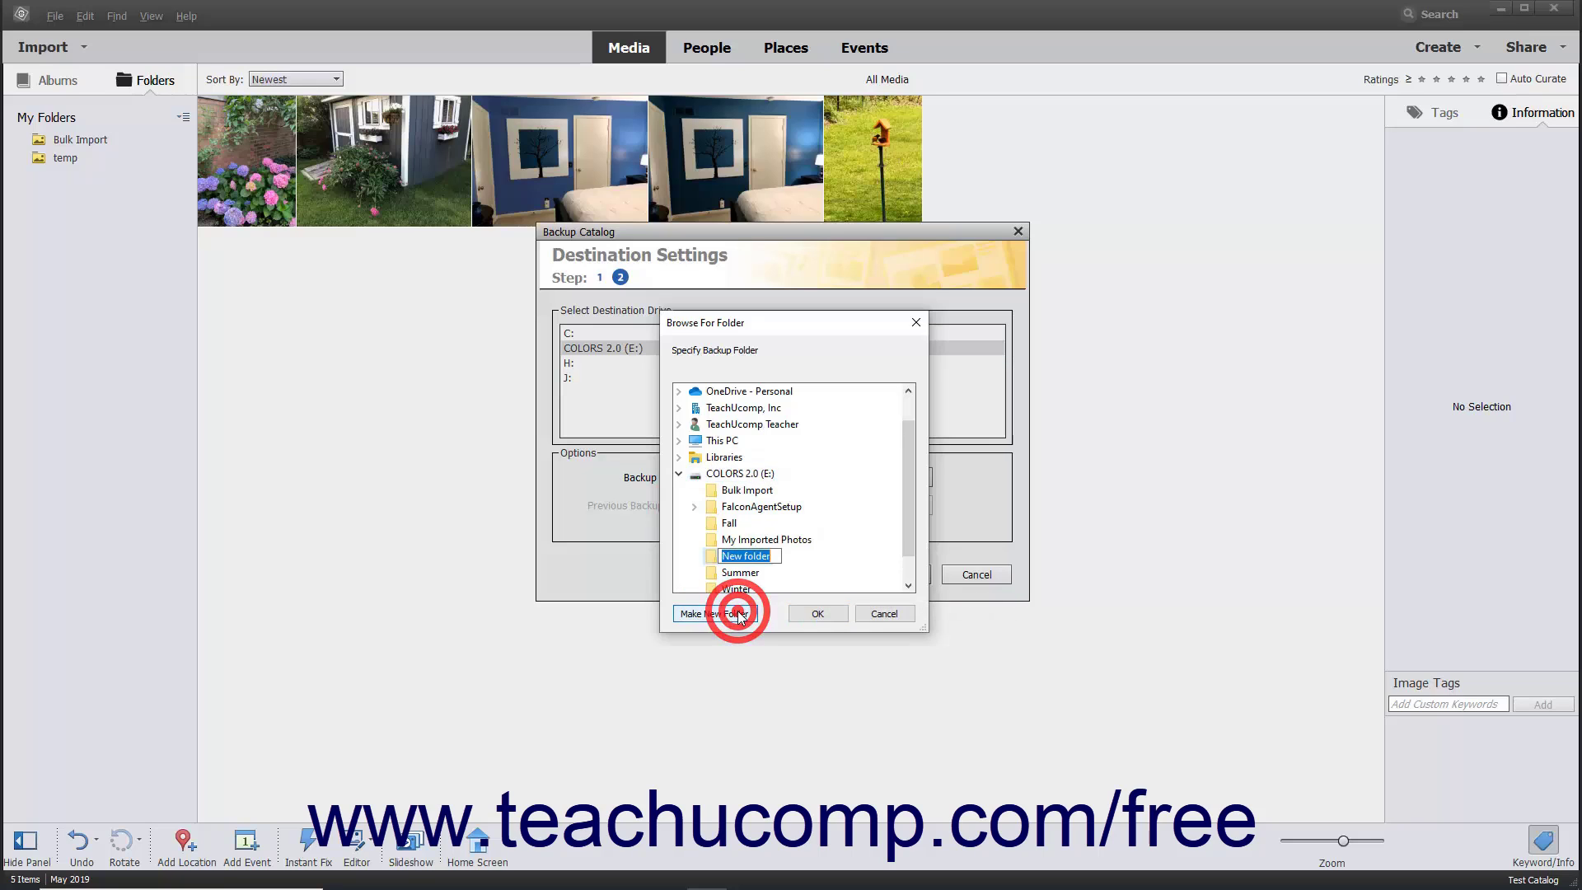
text(Backups)
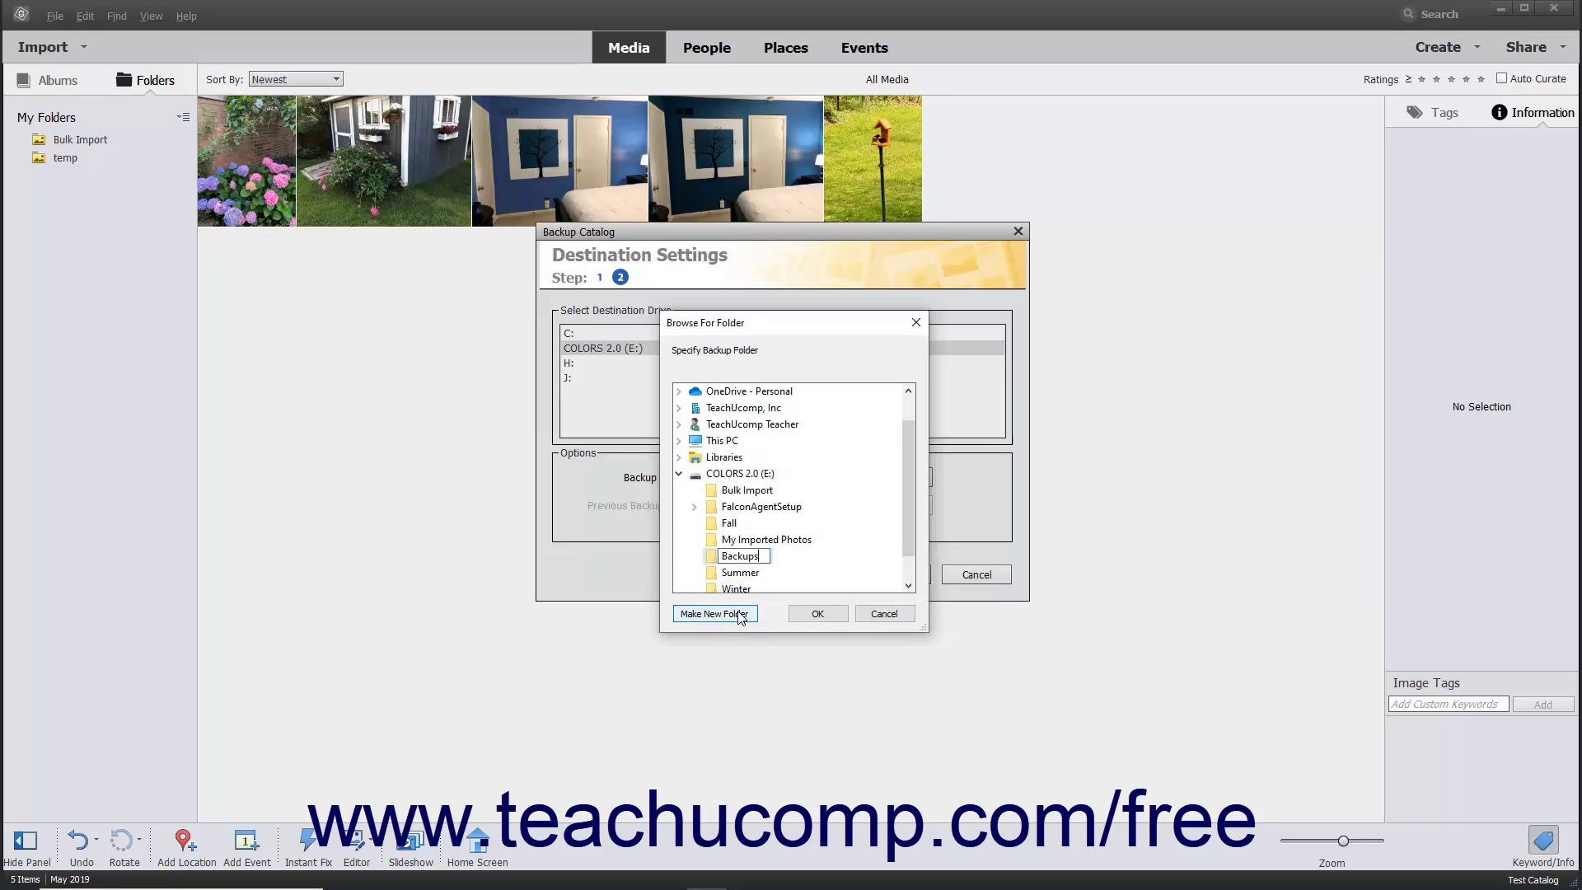
key(Return)
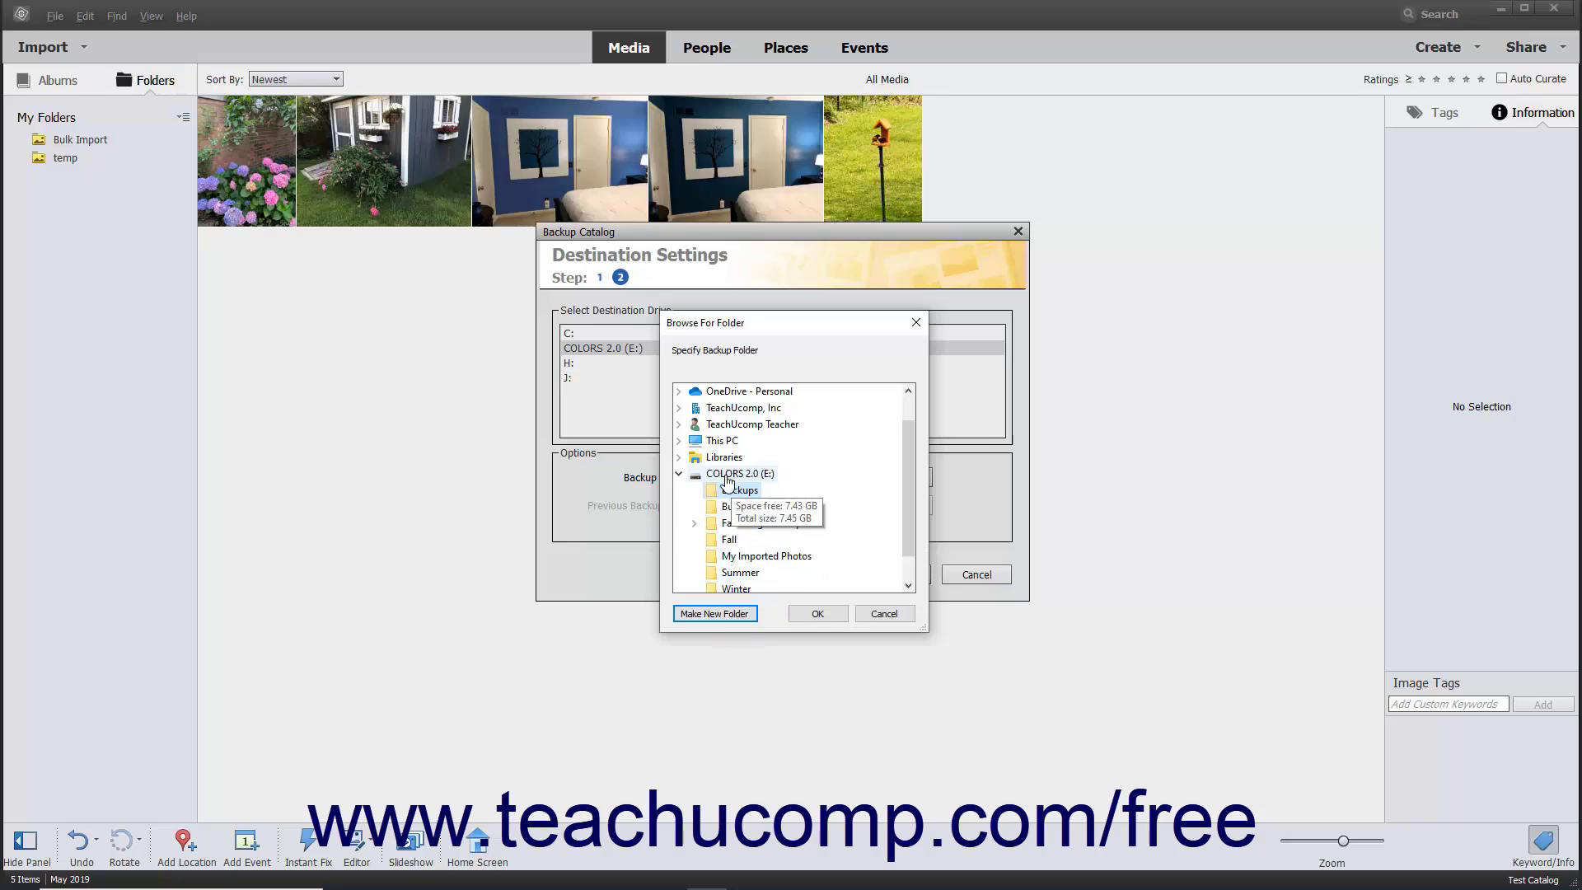
click(736, 490)
click(815, 613)
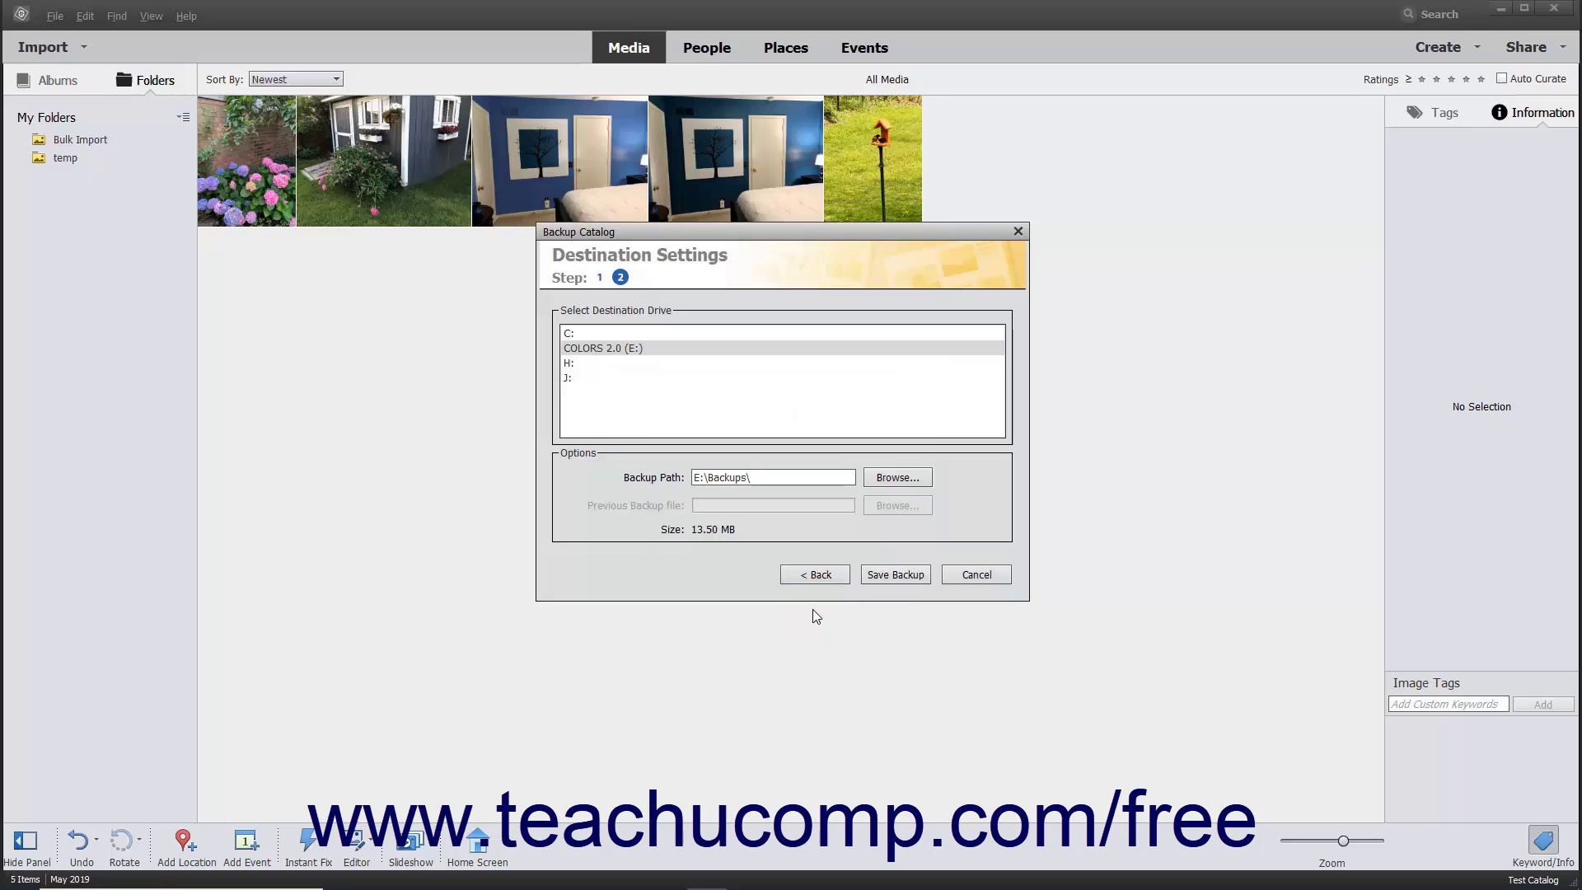
- Save the full catalog backup to E:\Backups\ and dismiss the 'backup completed successfully' message
click(887, 506)
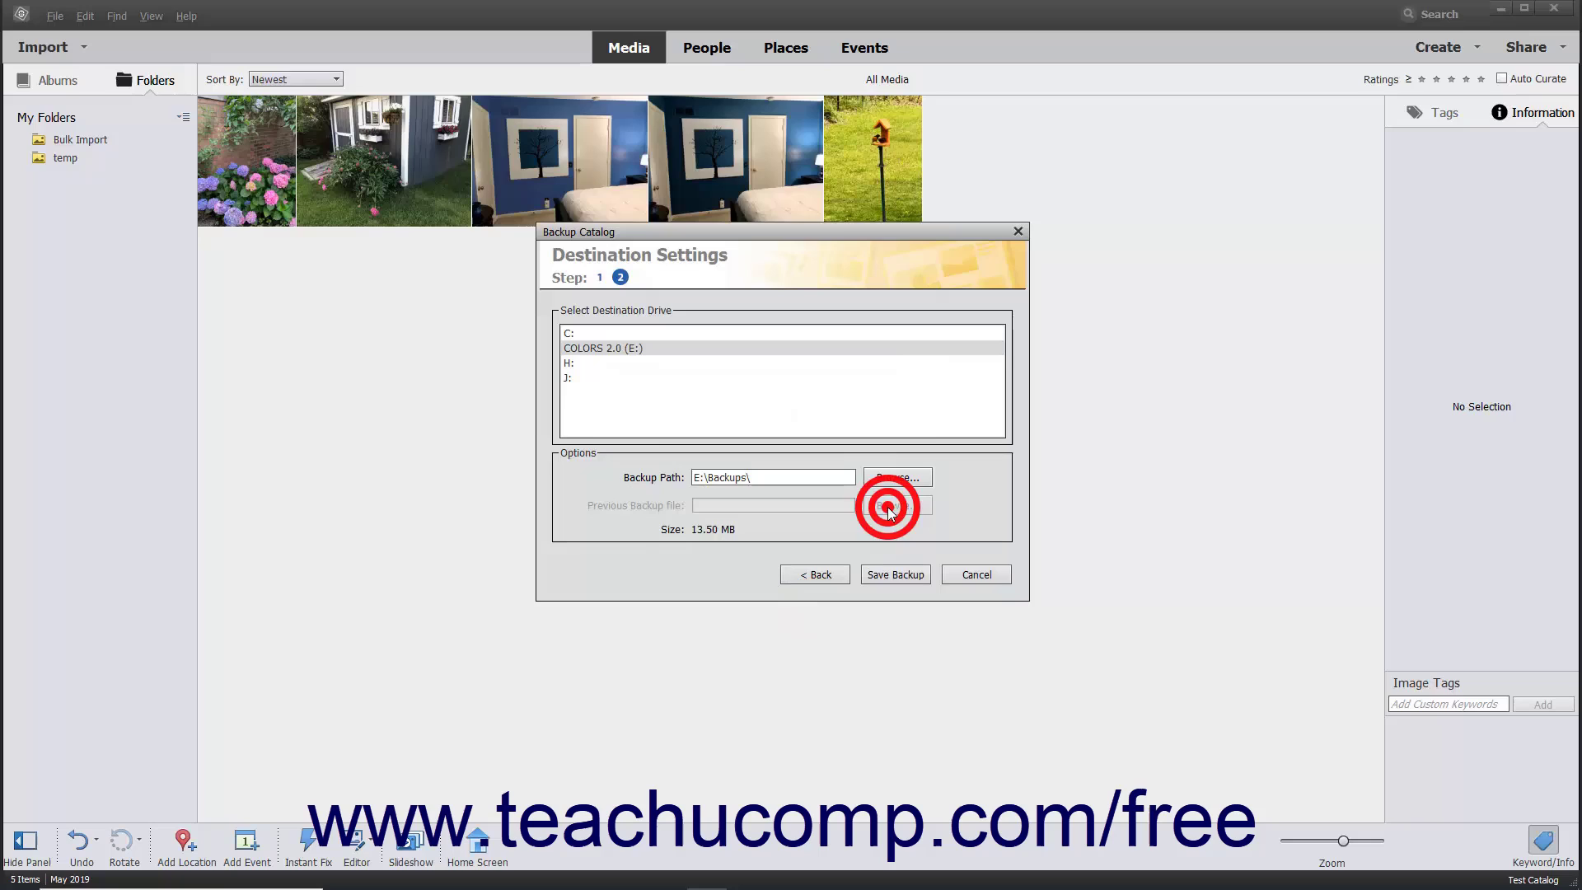
click(669, 514)
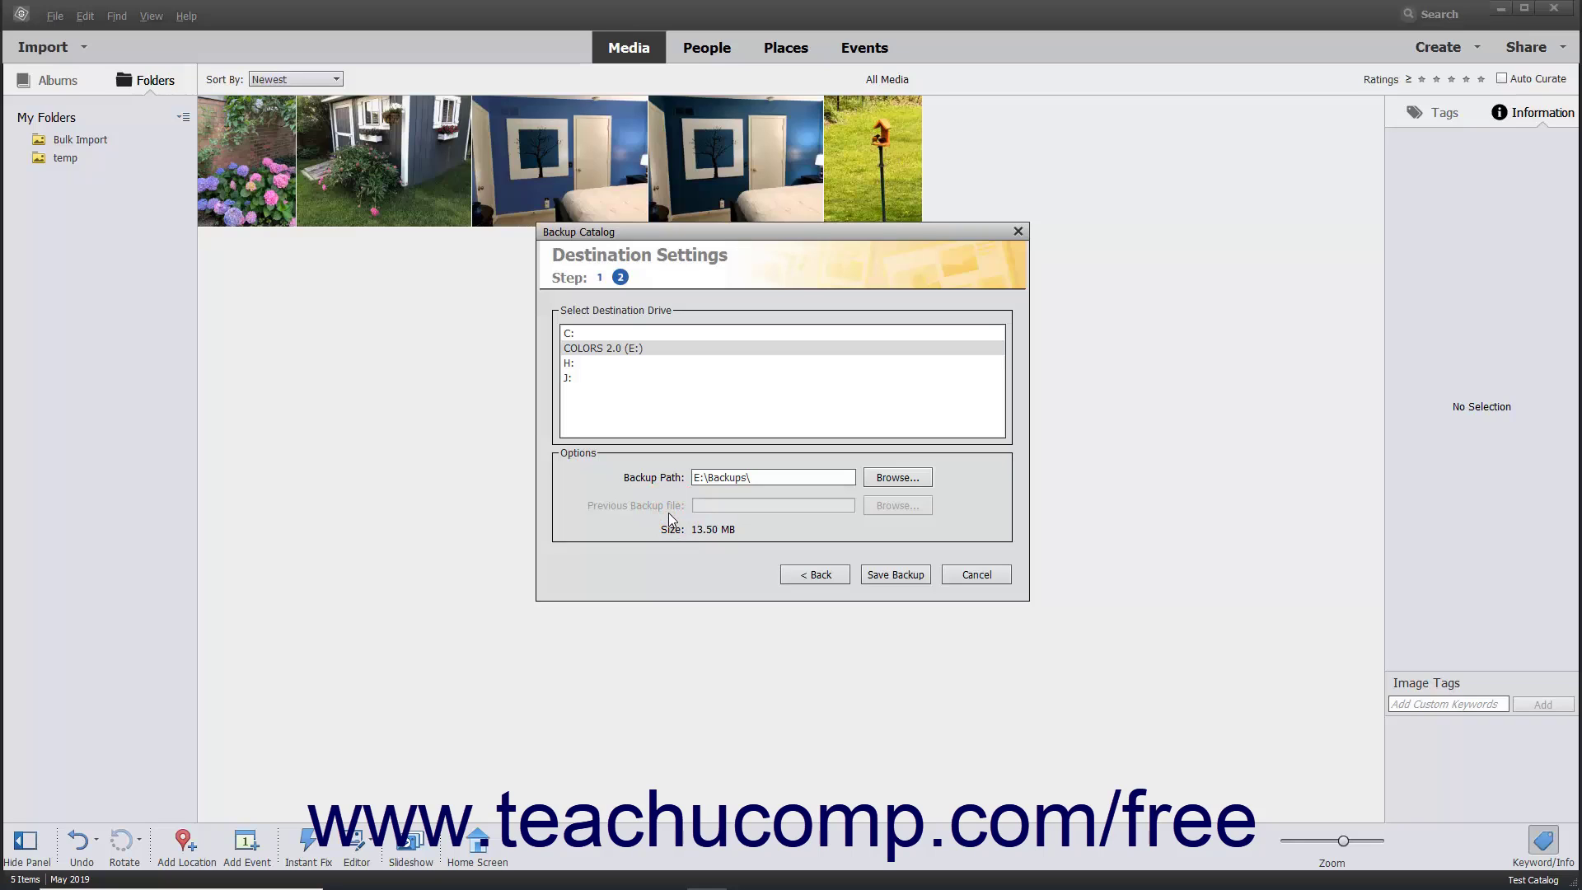
click(902, 574)
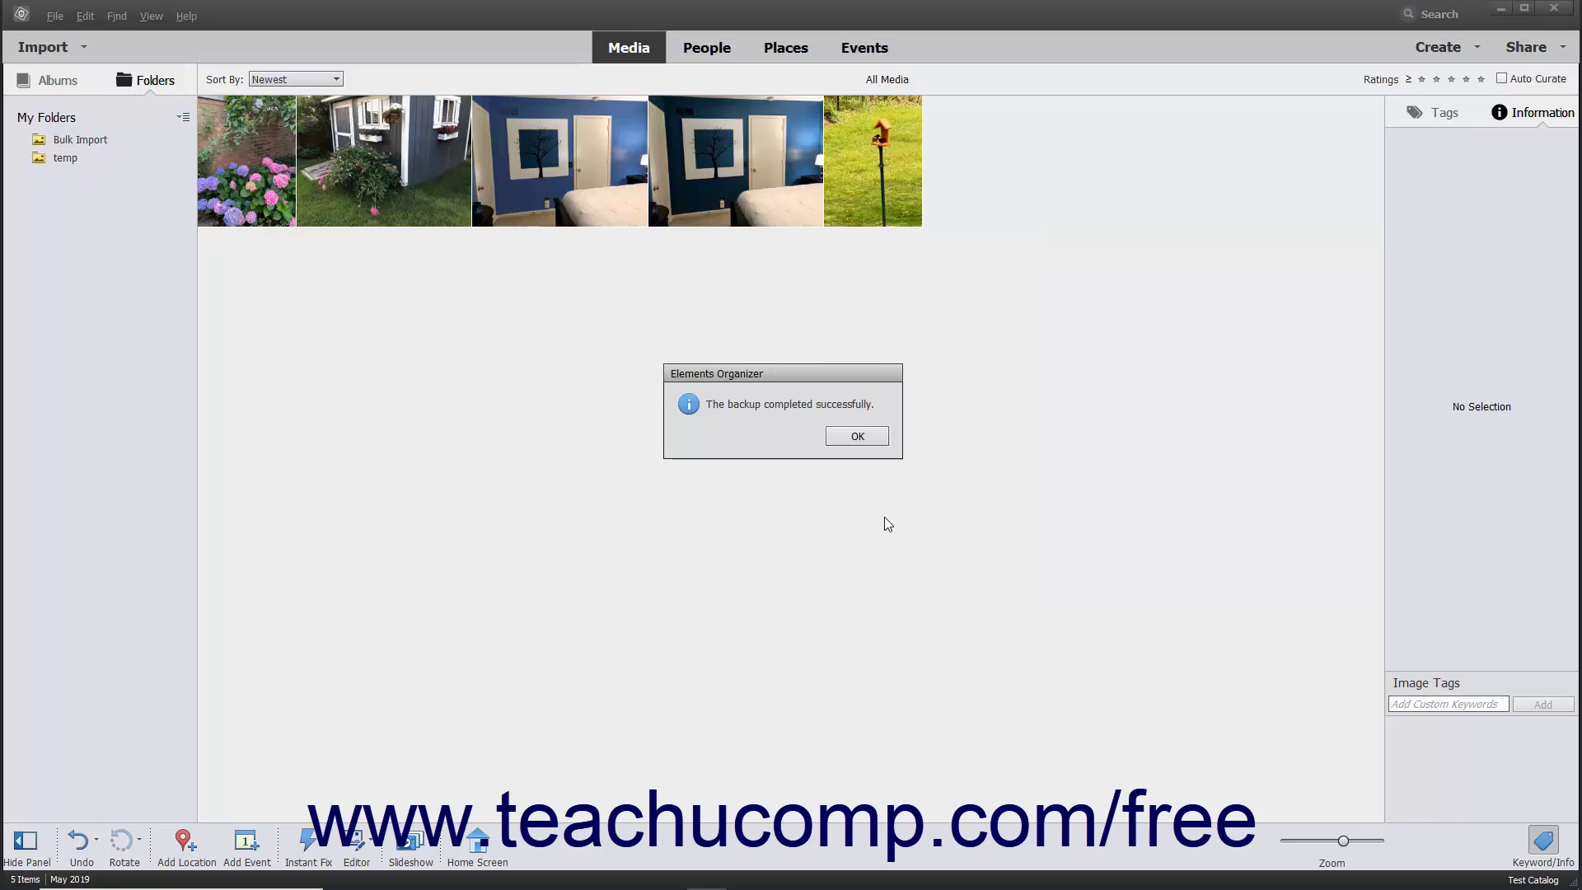
click(863, 436)
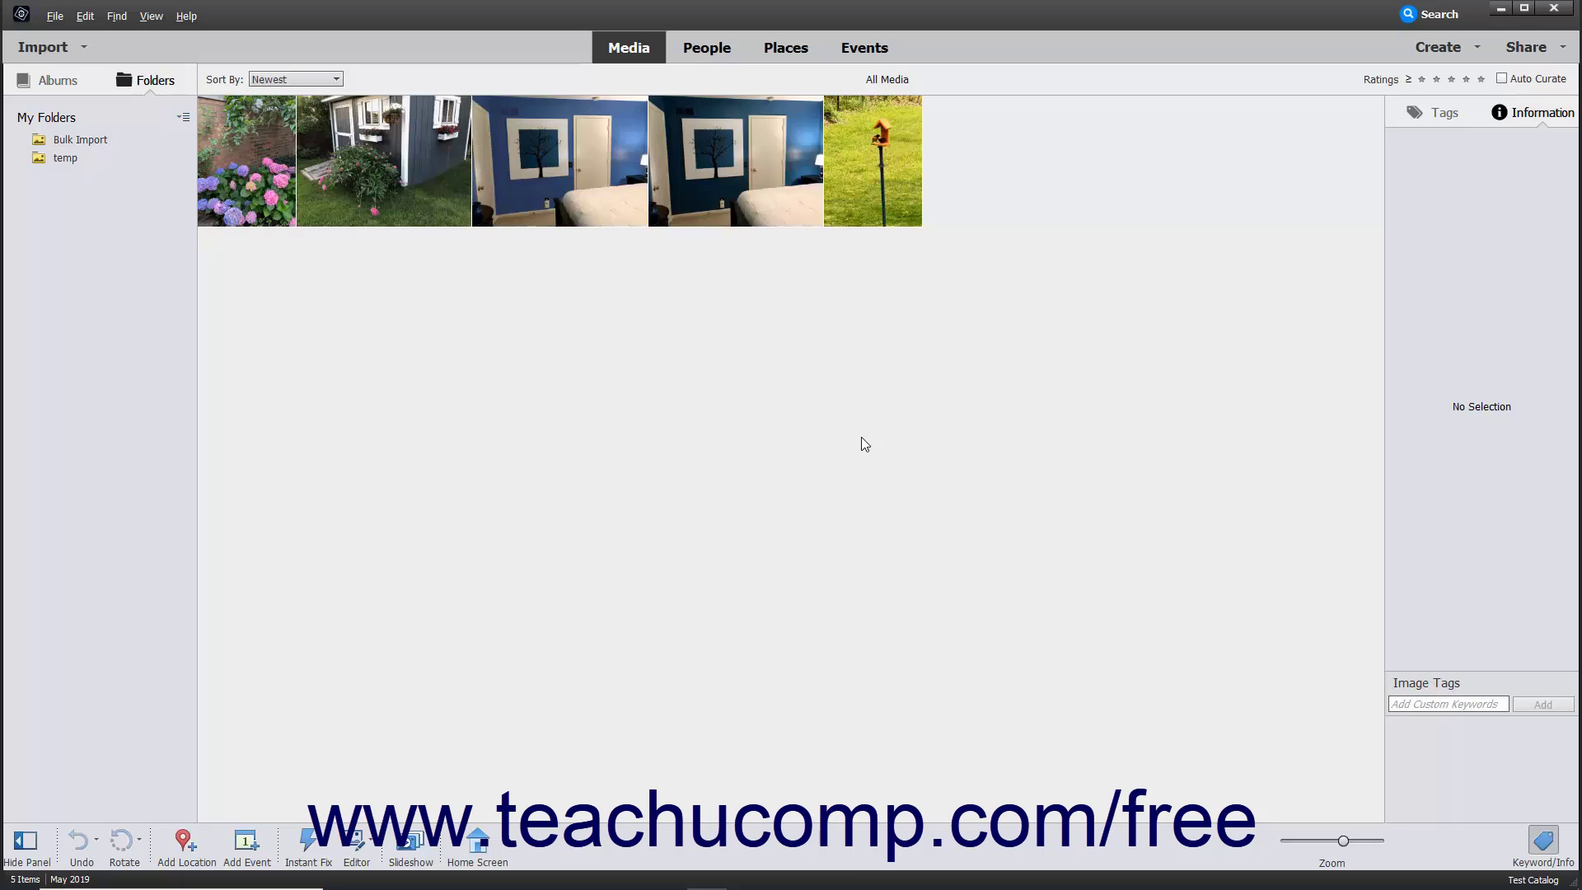
- Start Restore Catalog from the File menu and set Restore From to Hard drive / Other Volume
click(56, 17)
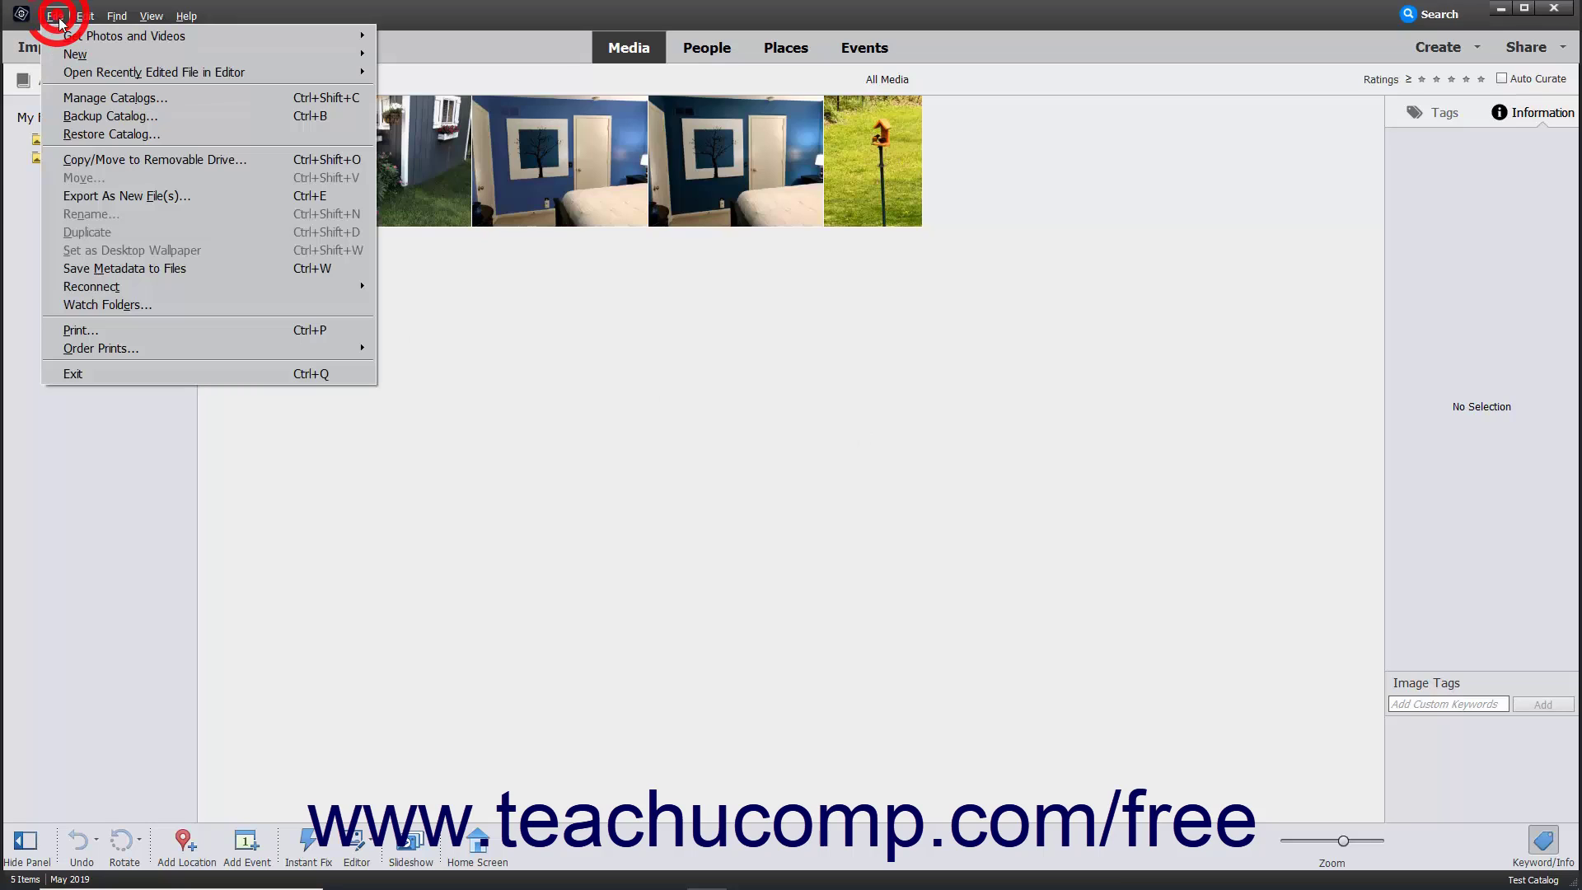
click(90, 135)
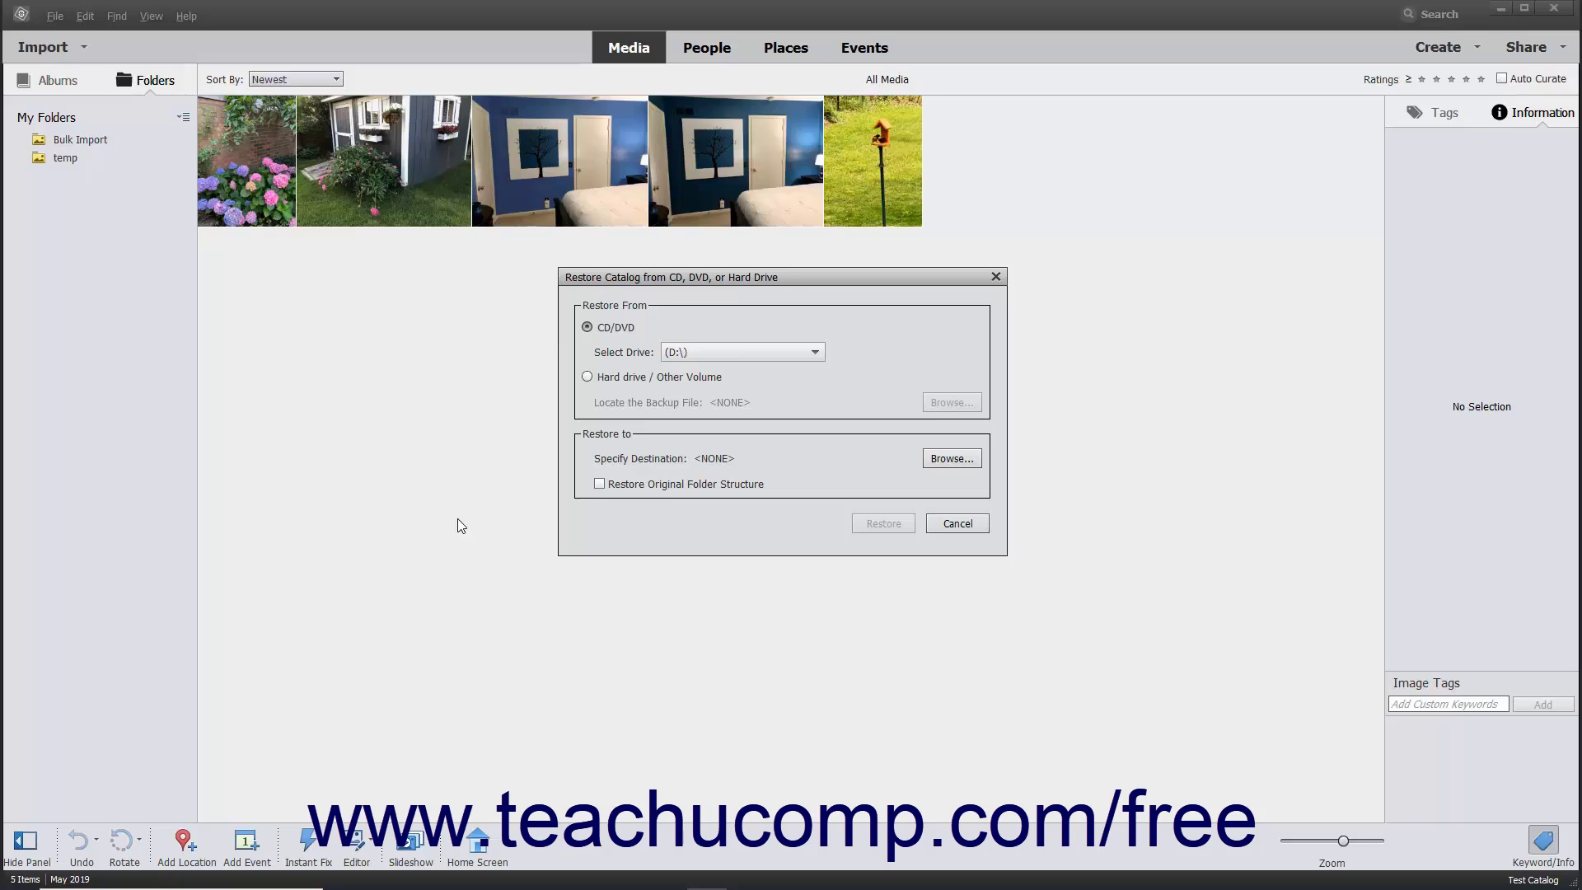
click(588, 327)
click(589, 376)
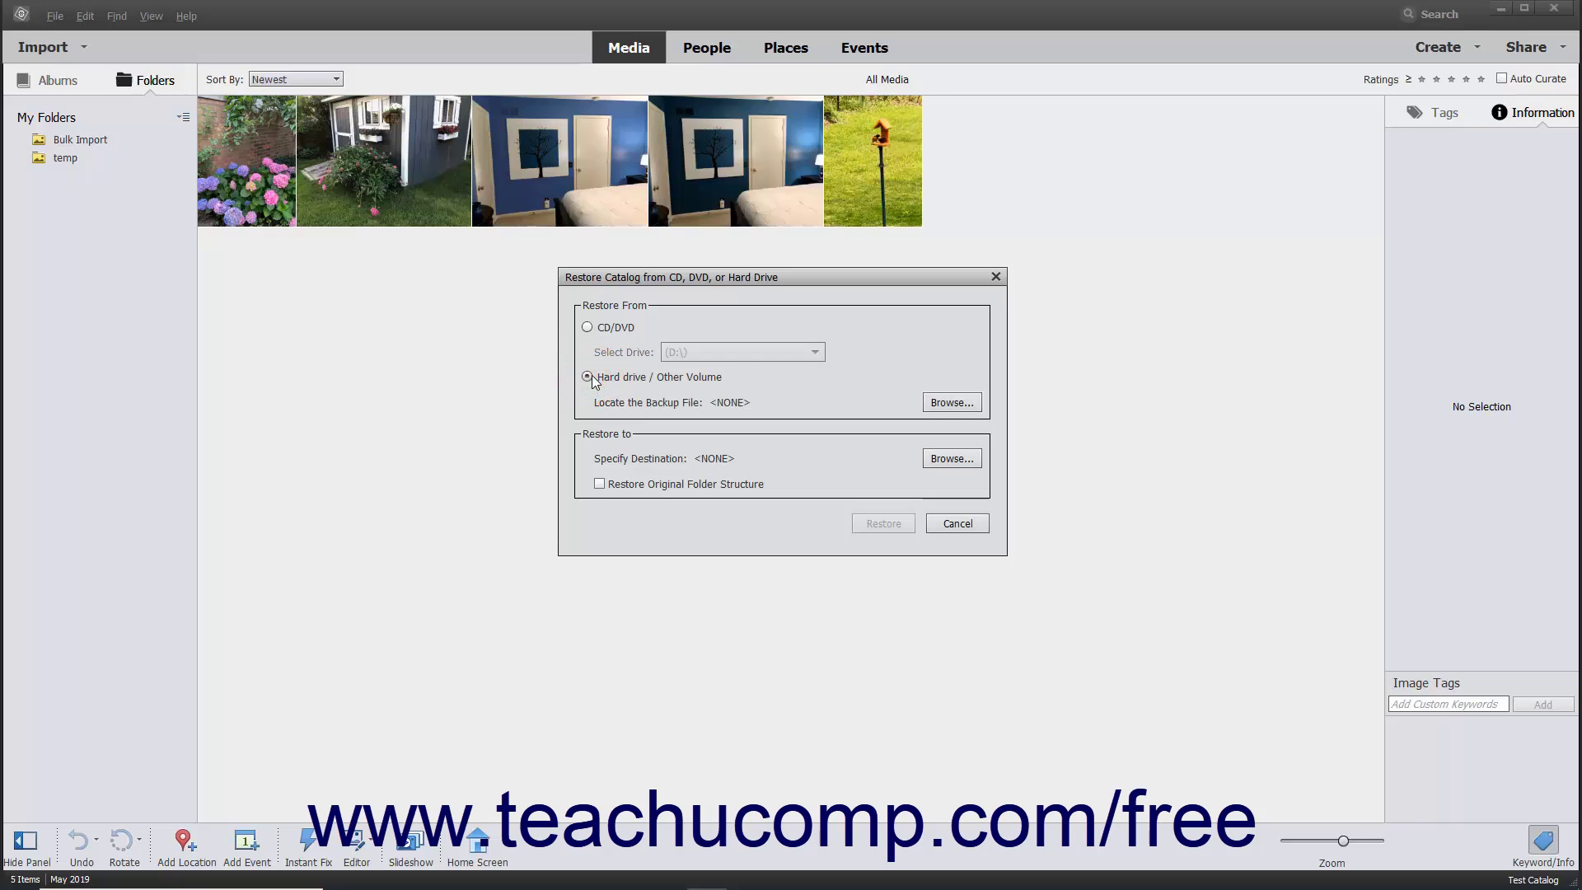
click(587, 328)
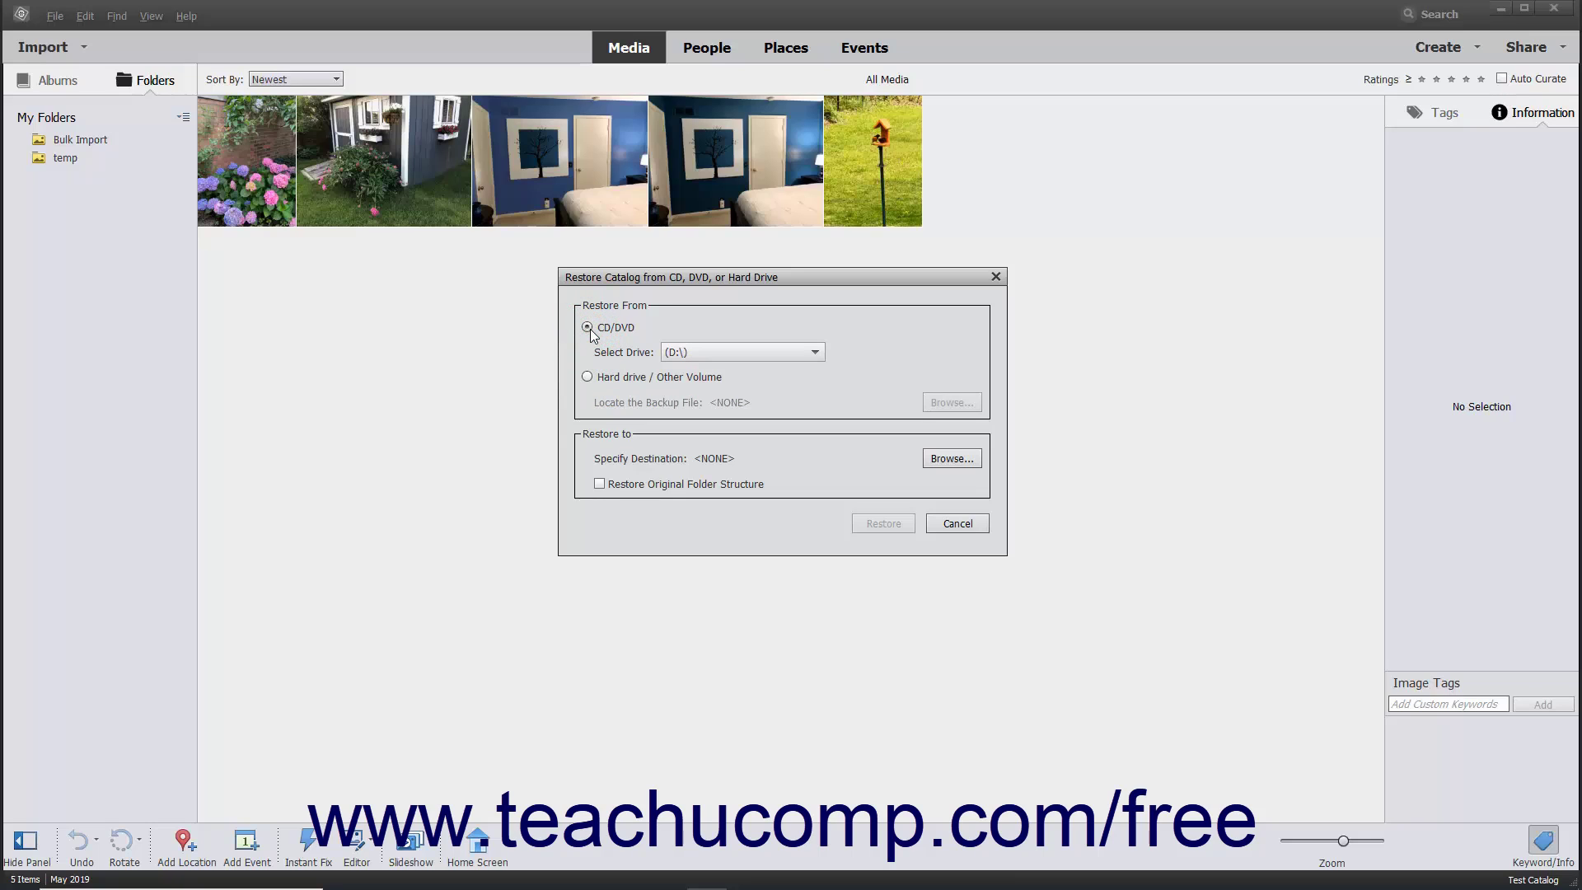
click(730, 352)
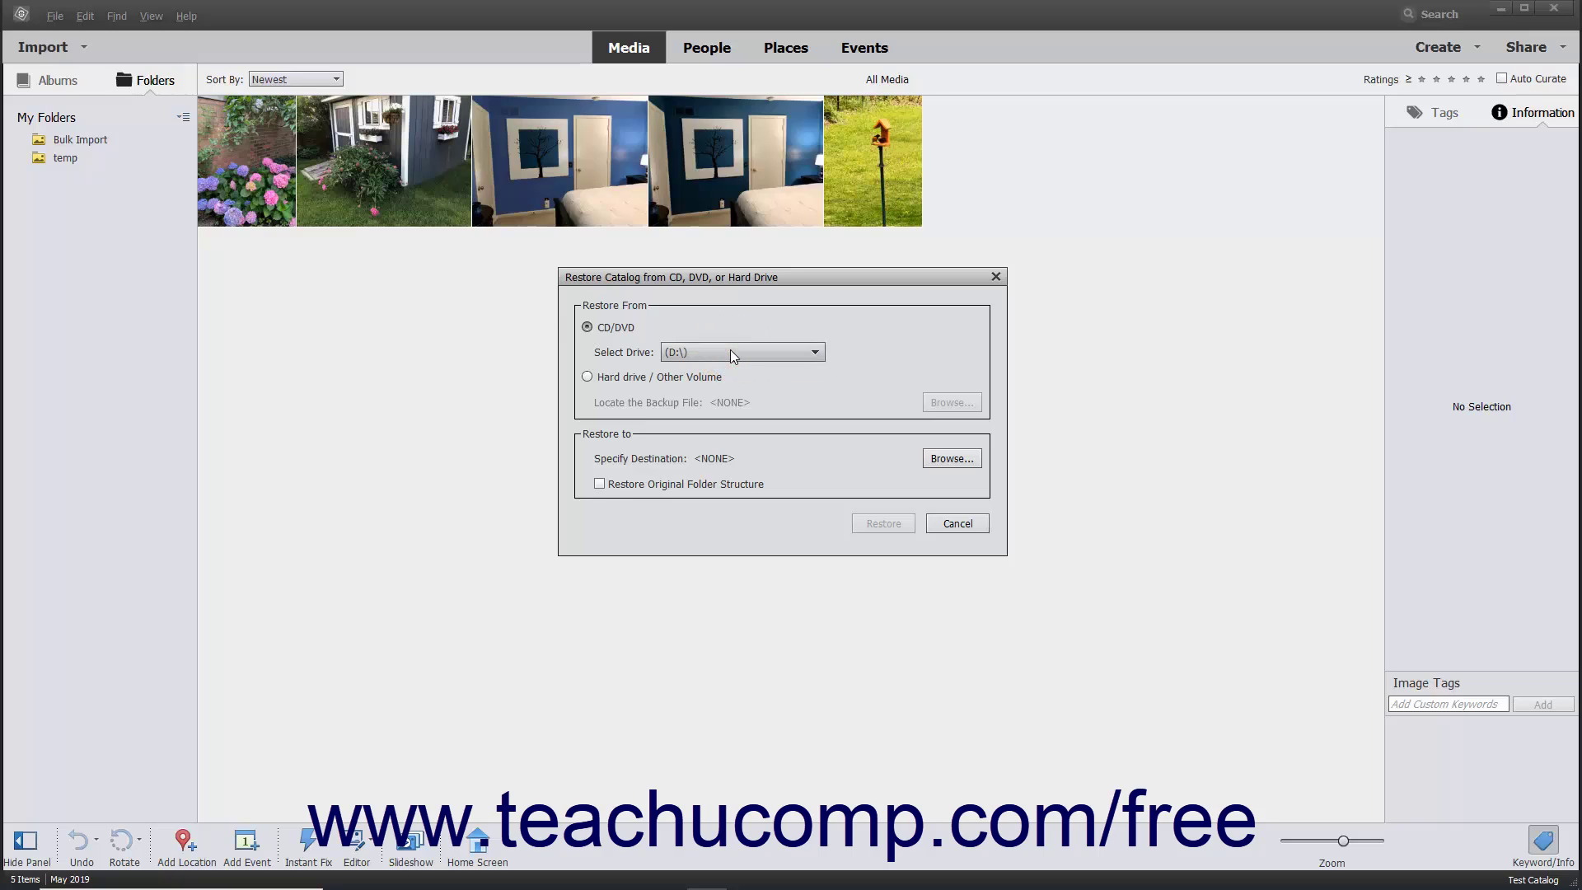
click(730, 353)
click(611, 379)
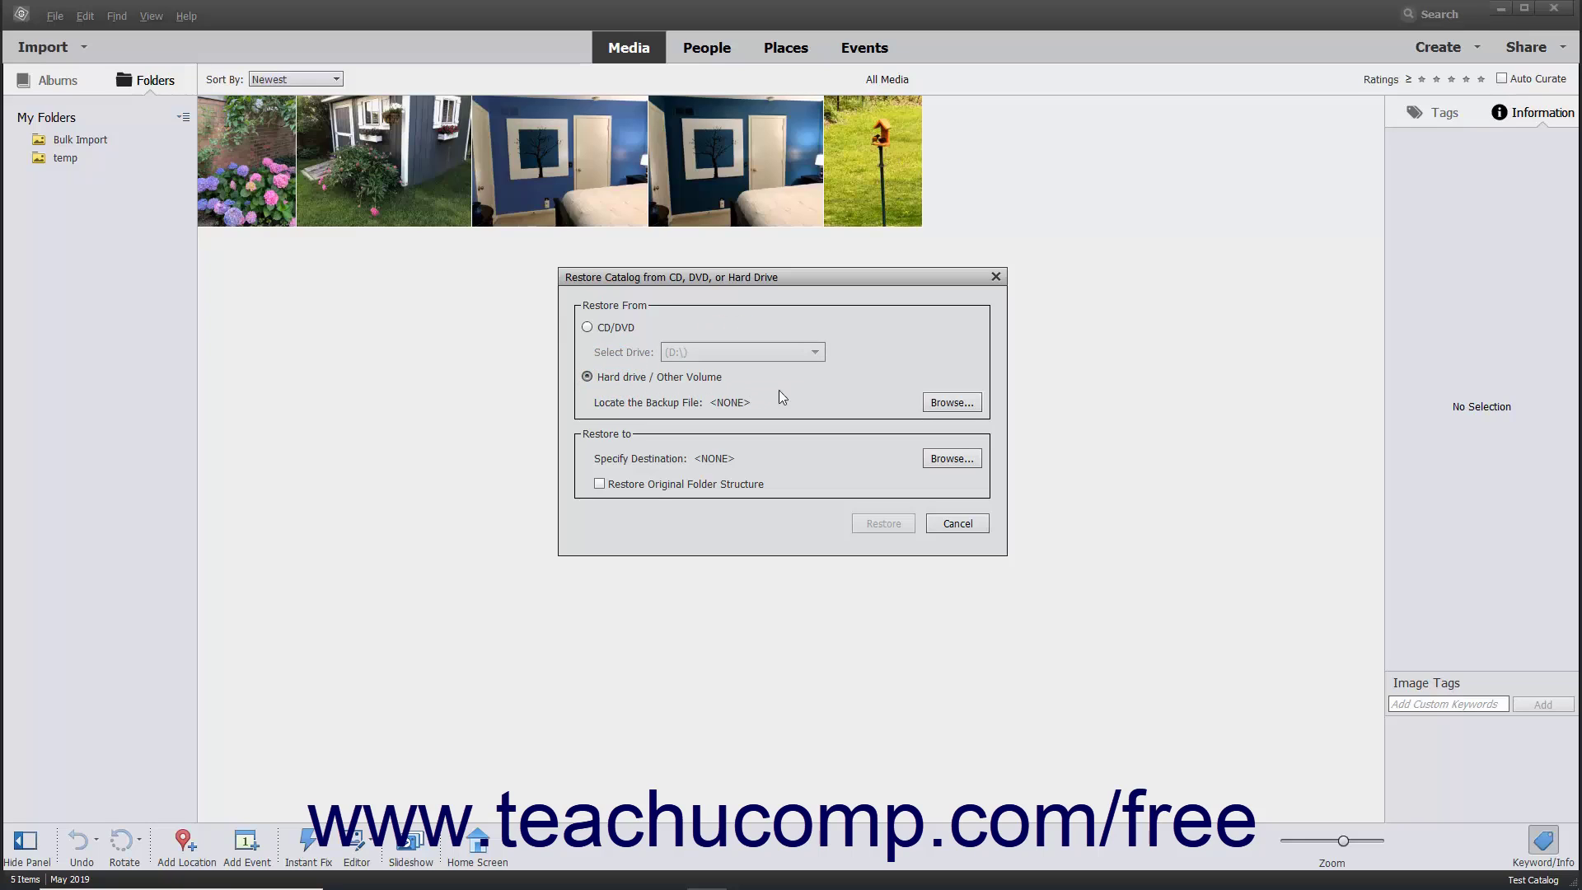
- Pick Backup.tly in the Backups folder on COLORS 2.0 (E:) as the backup file
click(941, 405)
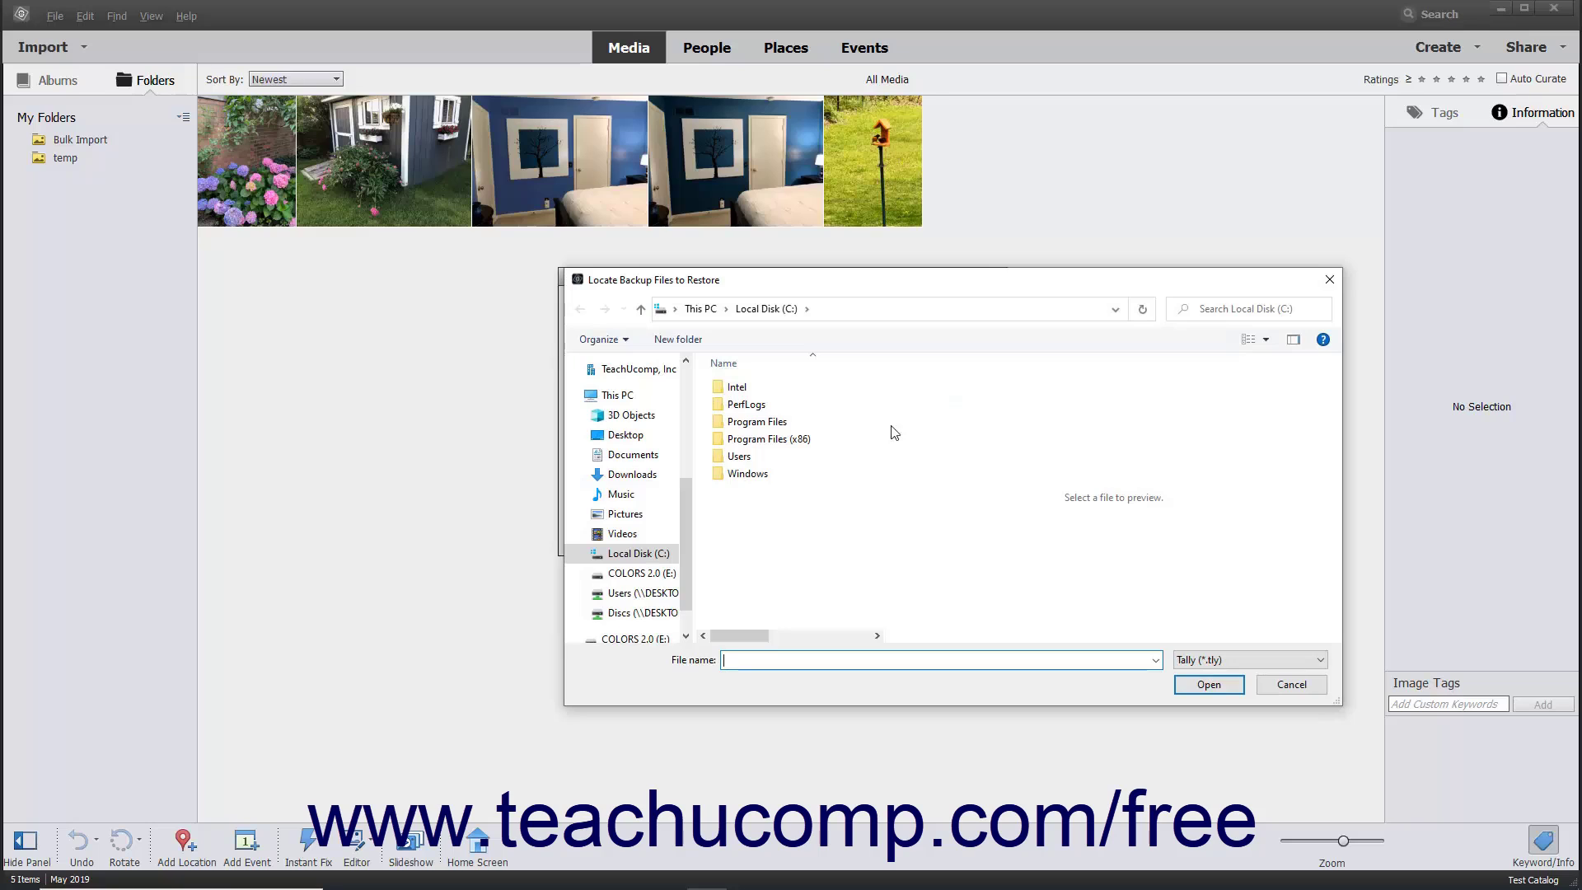
click(669, 573)
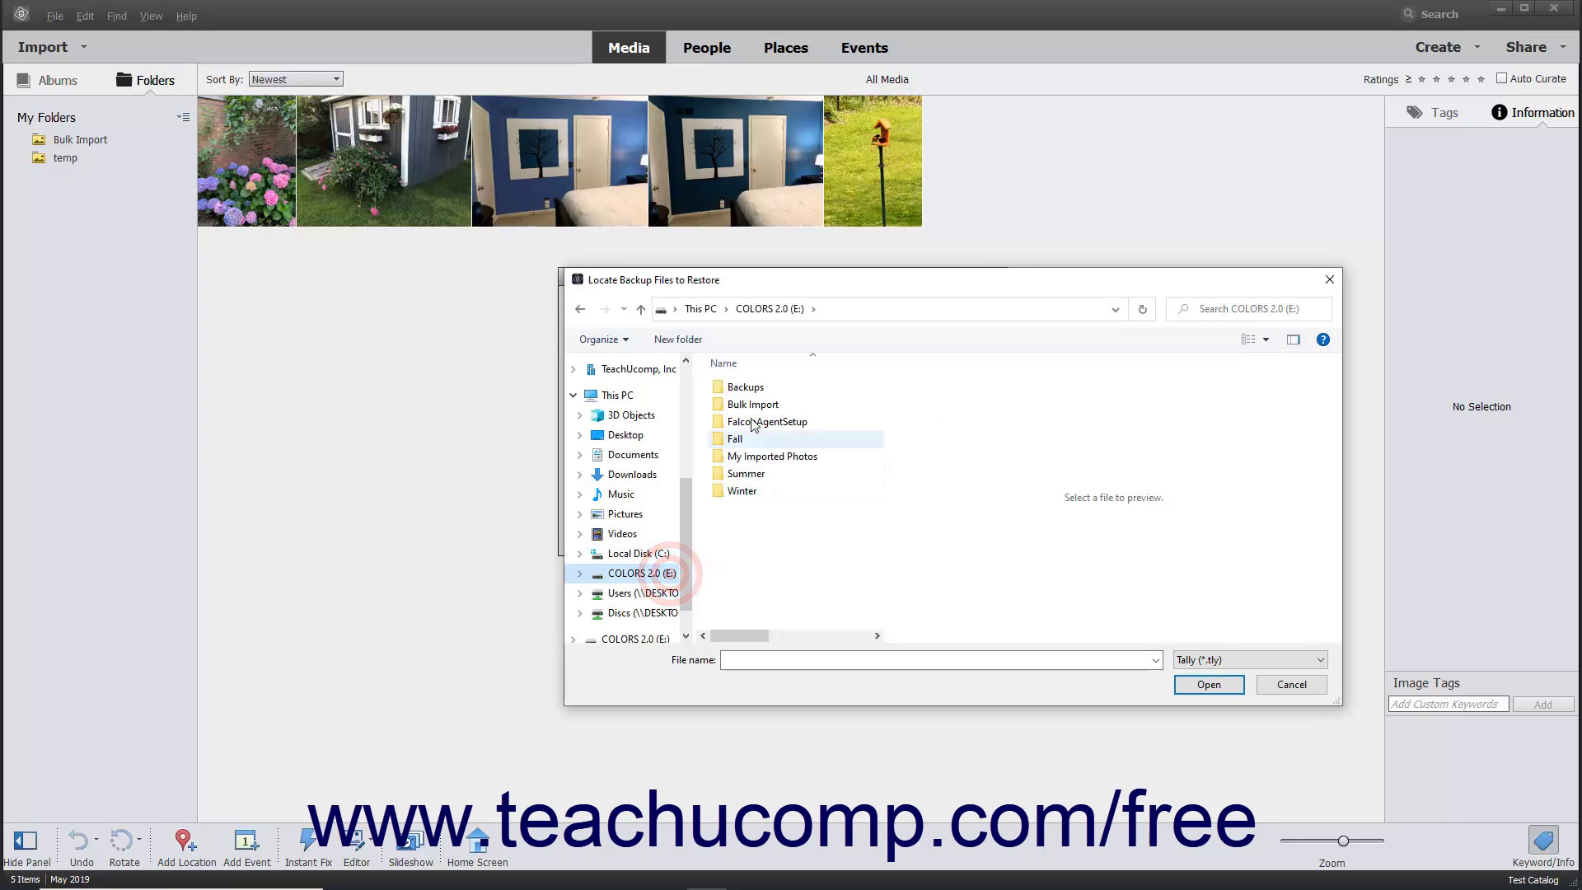
double_click(746, 386)
click(746, 388)
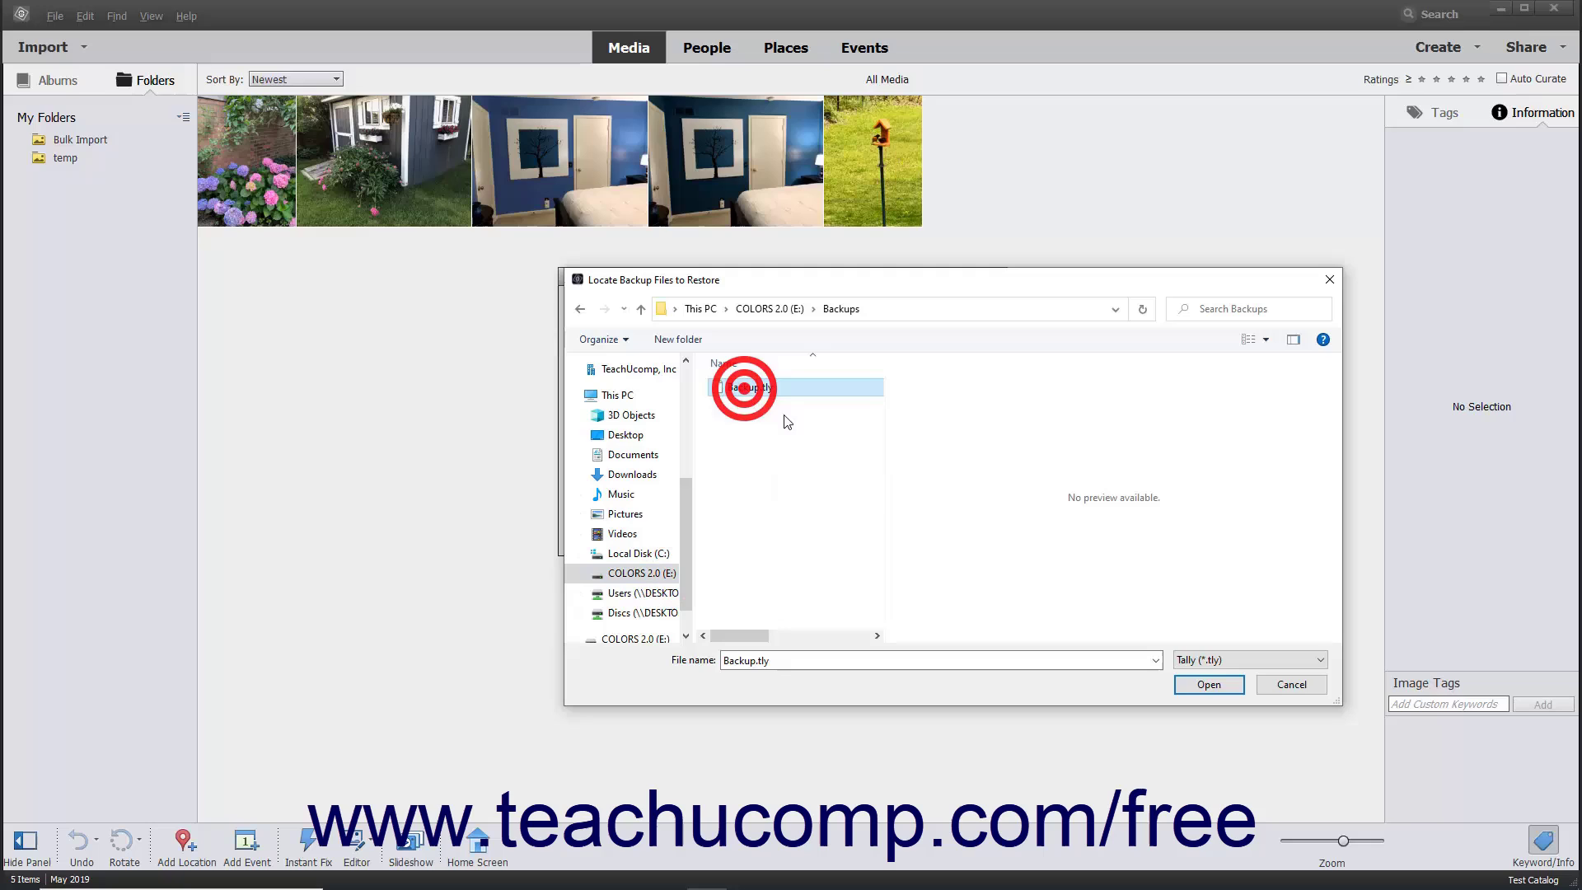
click(1189, 685)
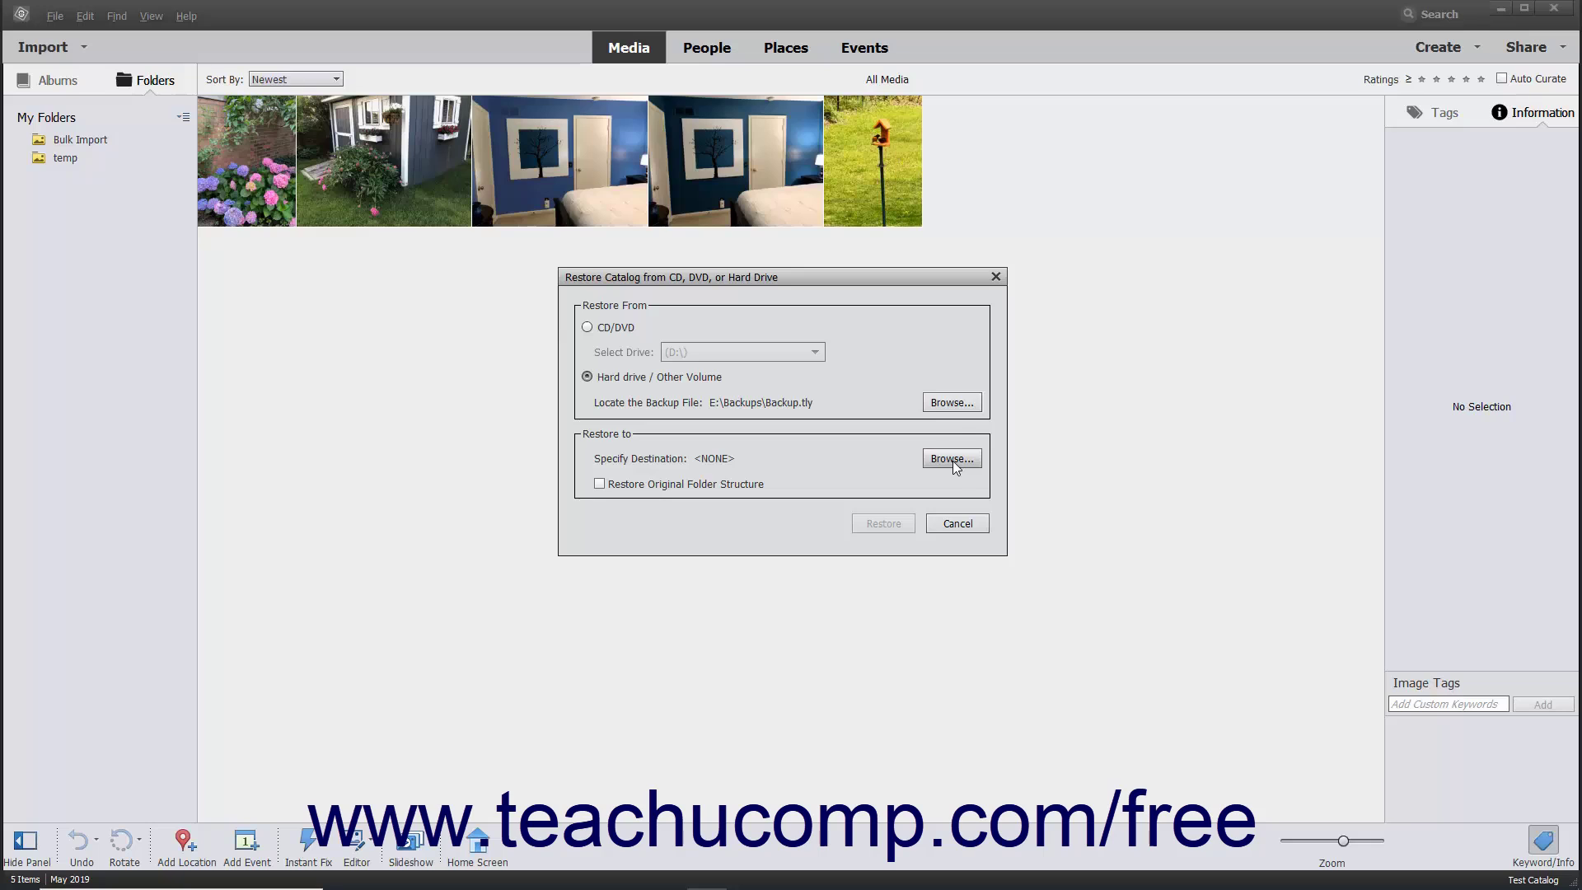
- Create a Desktop folder named RestoredCatalog and choose it as the Restore to location
click(953, 460)
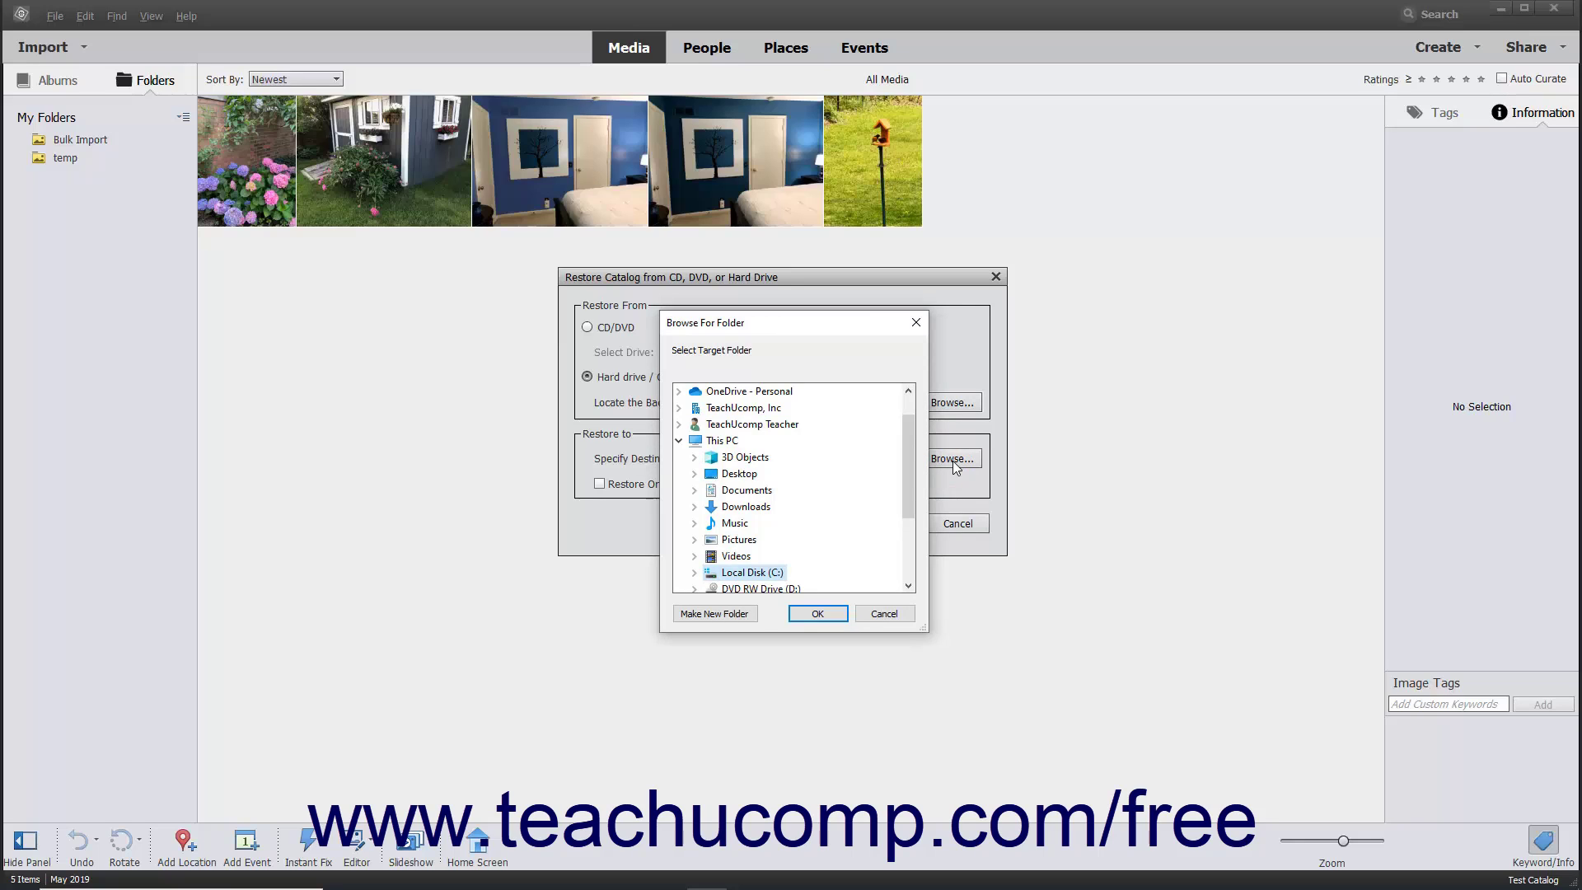
click(728, 477)
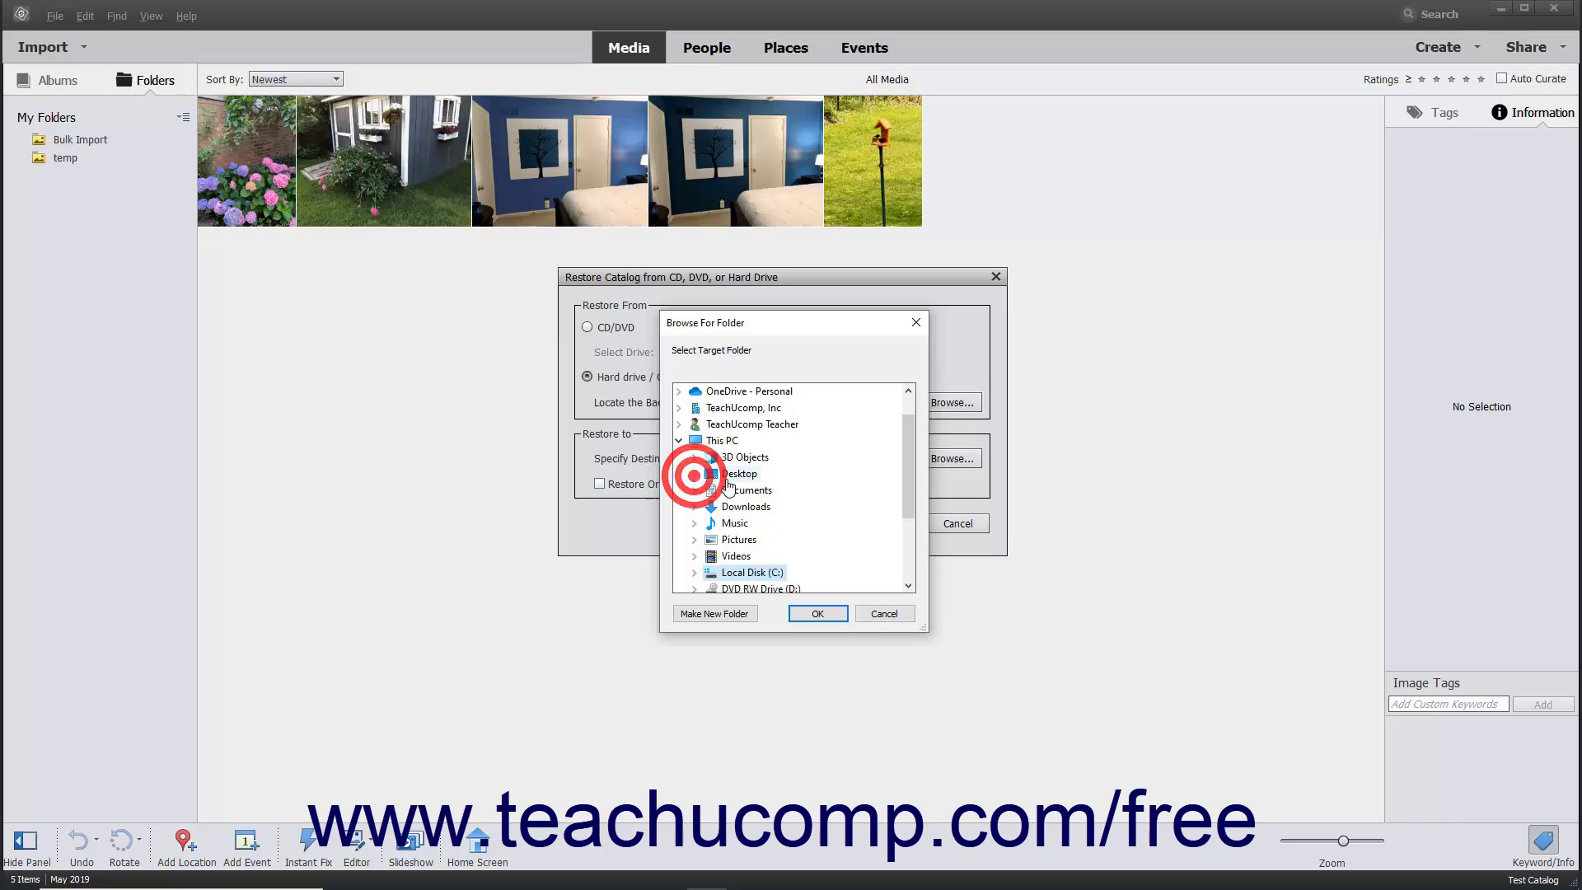
click(725, 618)
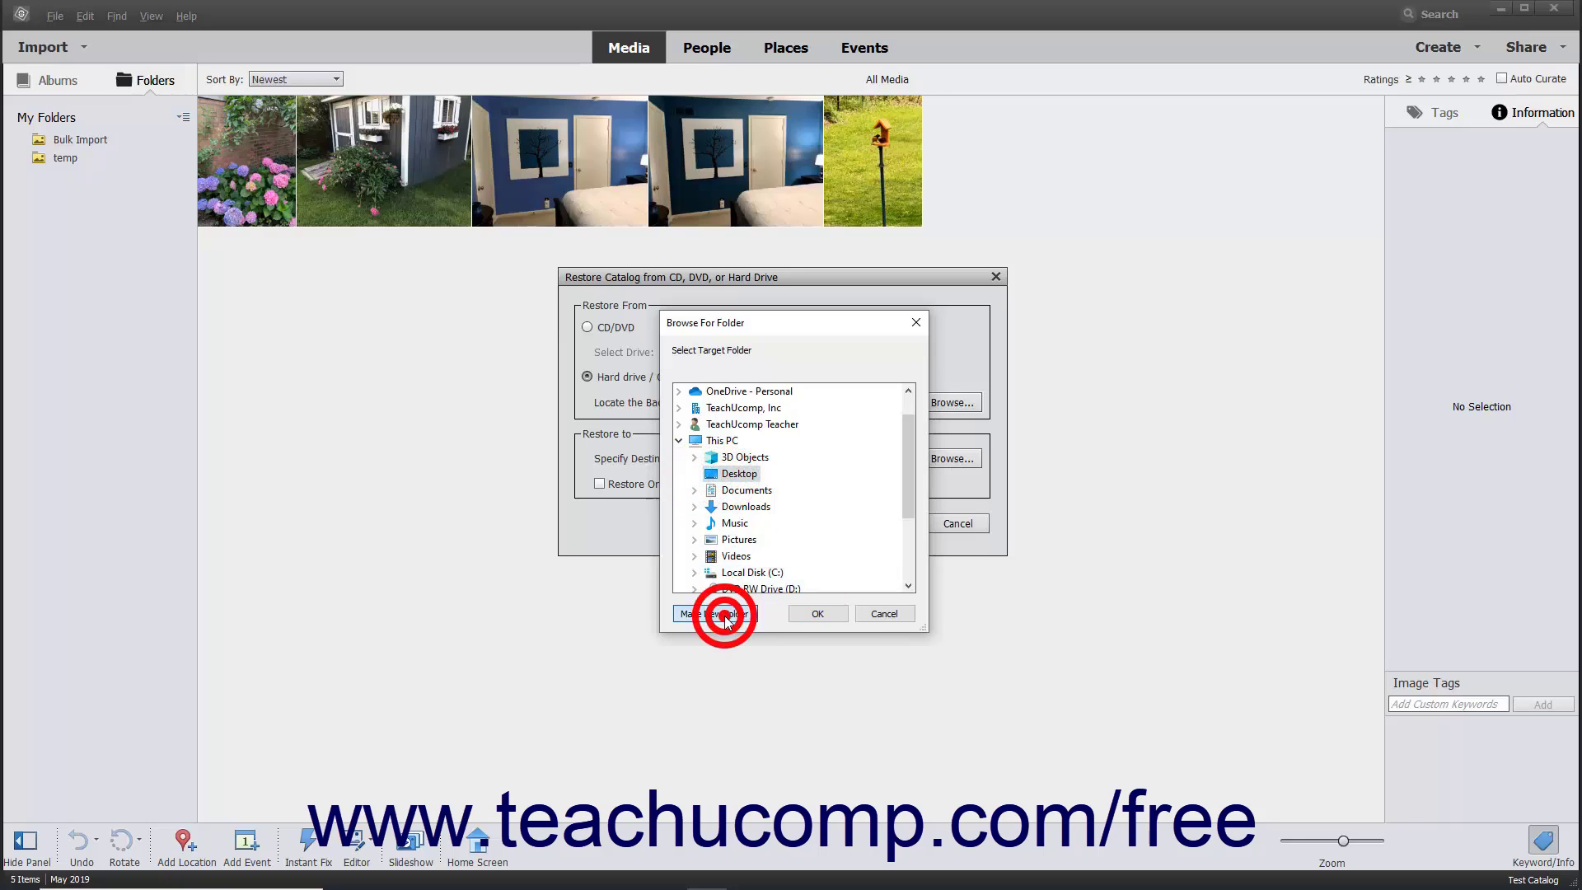
click(742, 493)
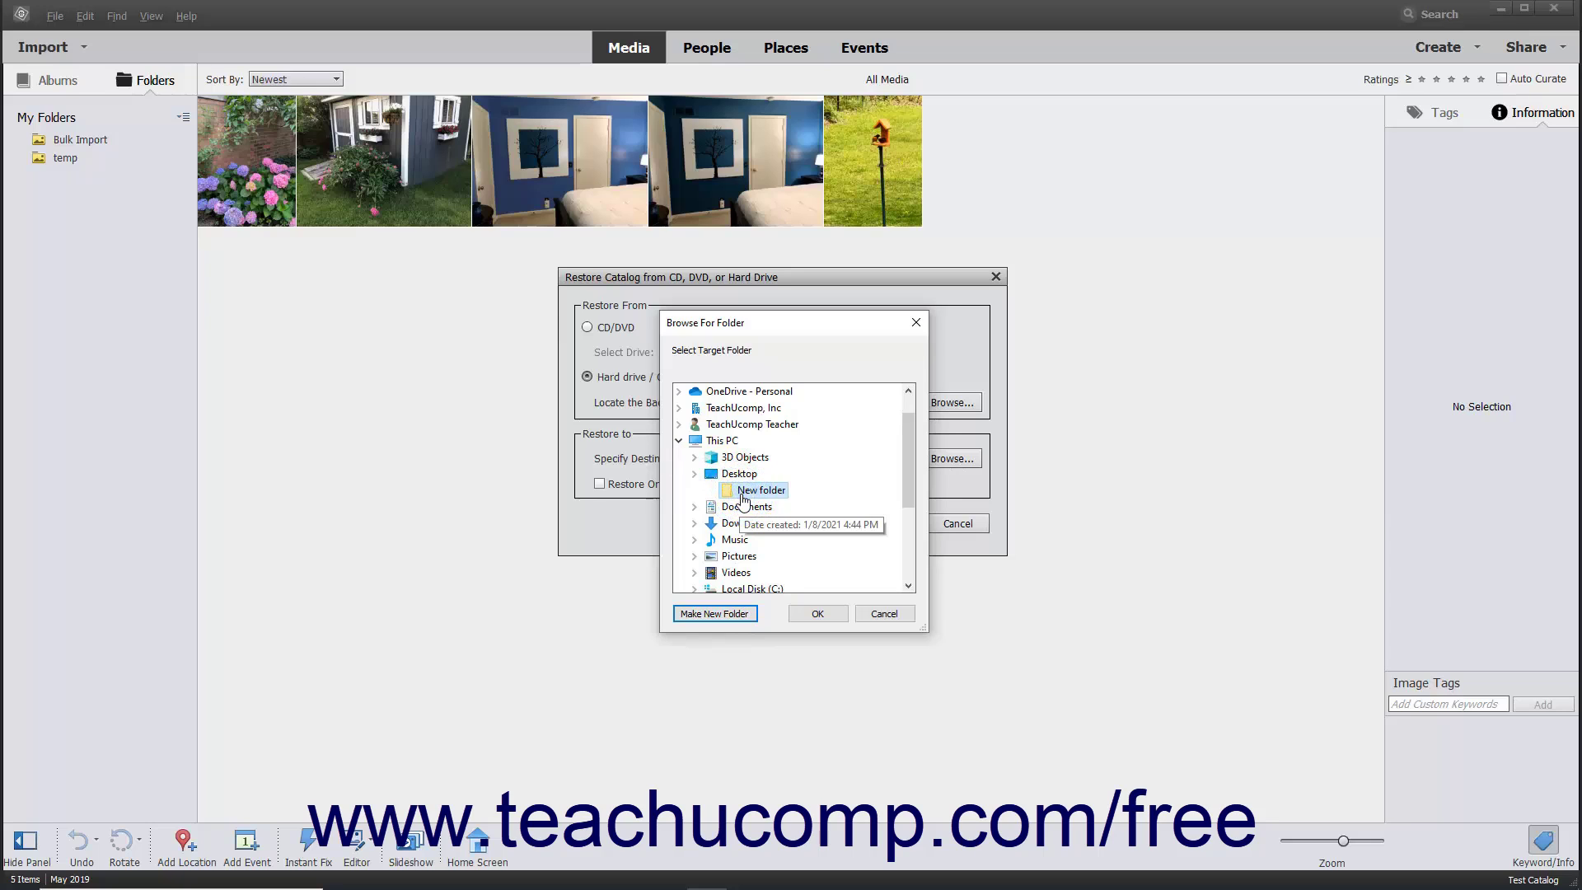
right_click(744, 493)
click(794, 769)
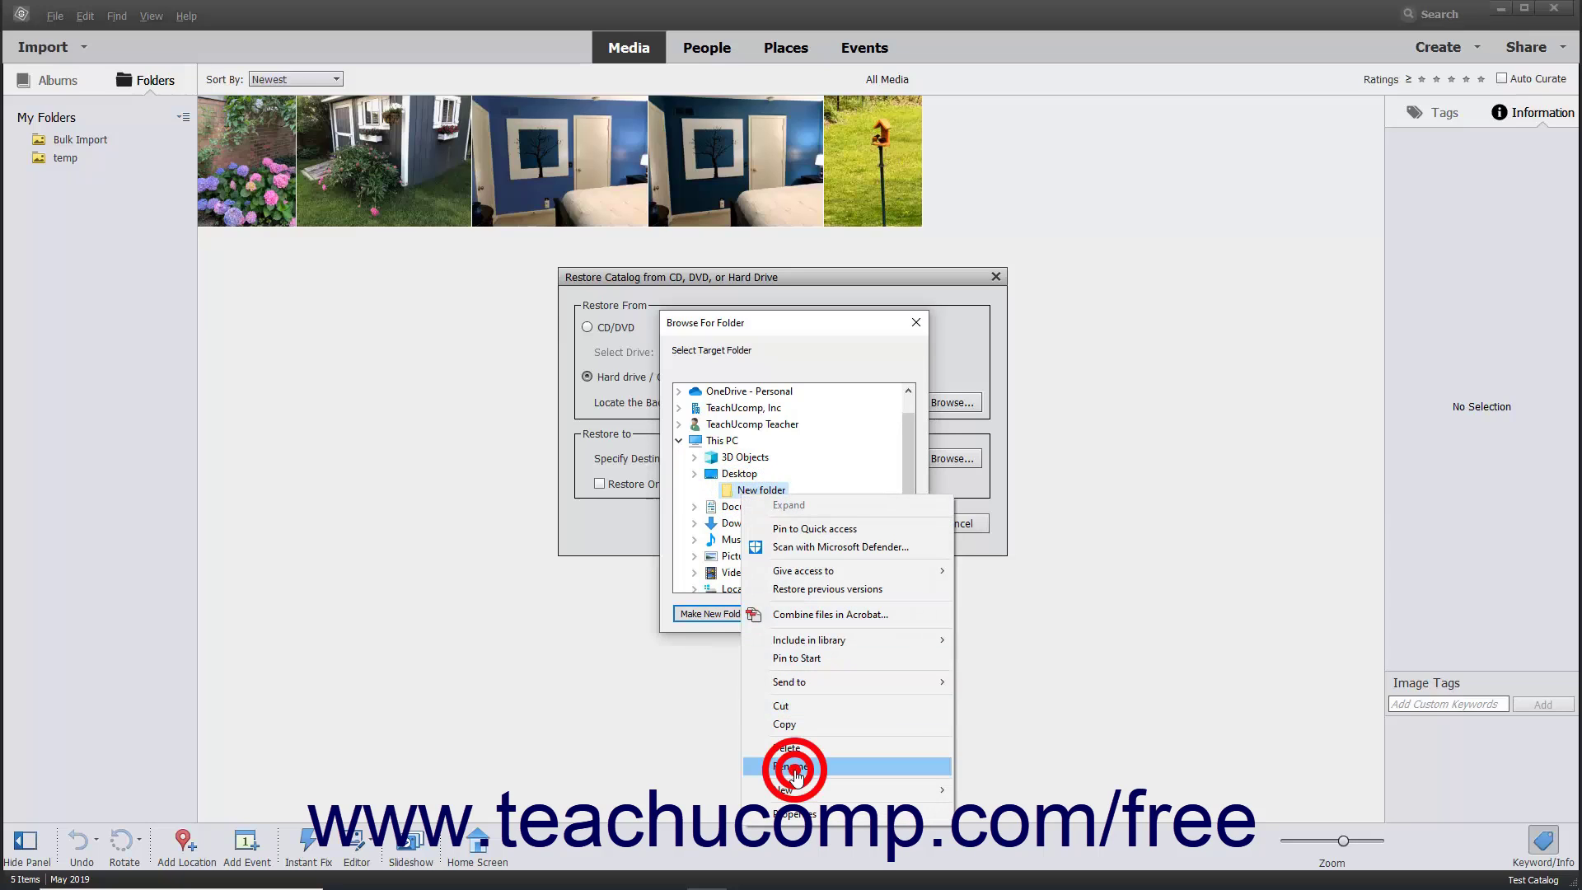
text(Rest)
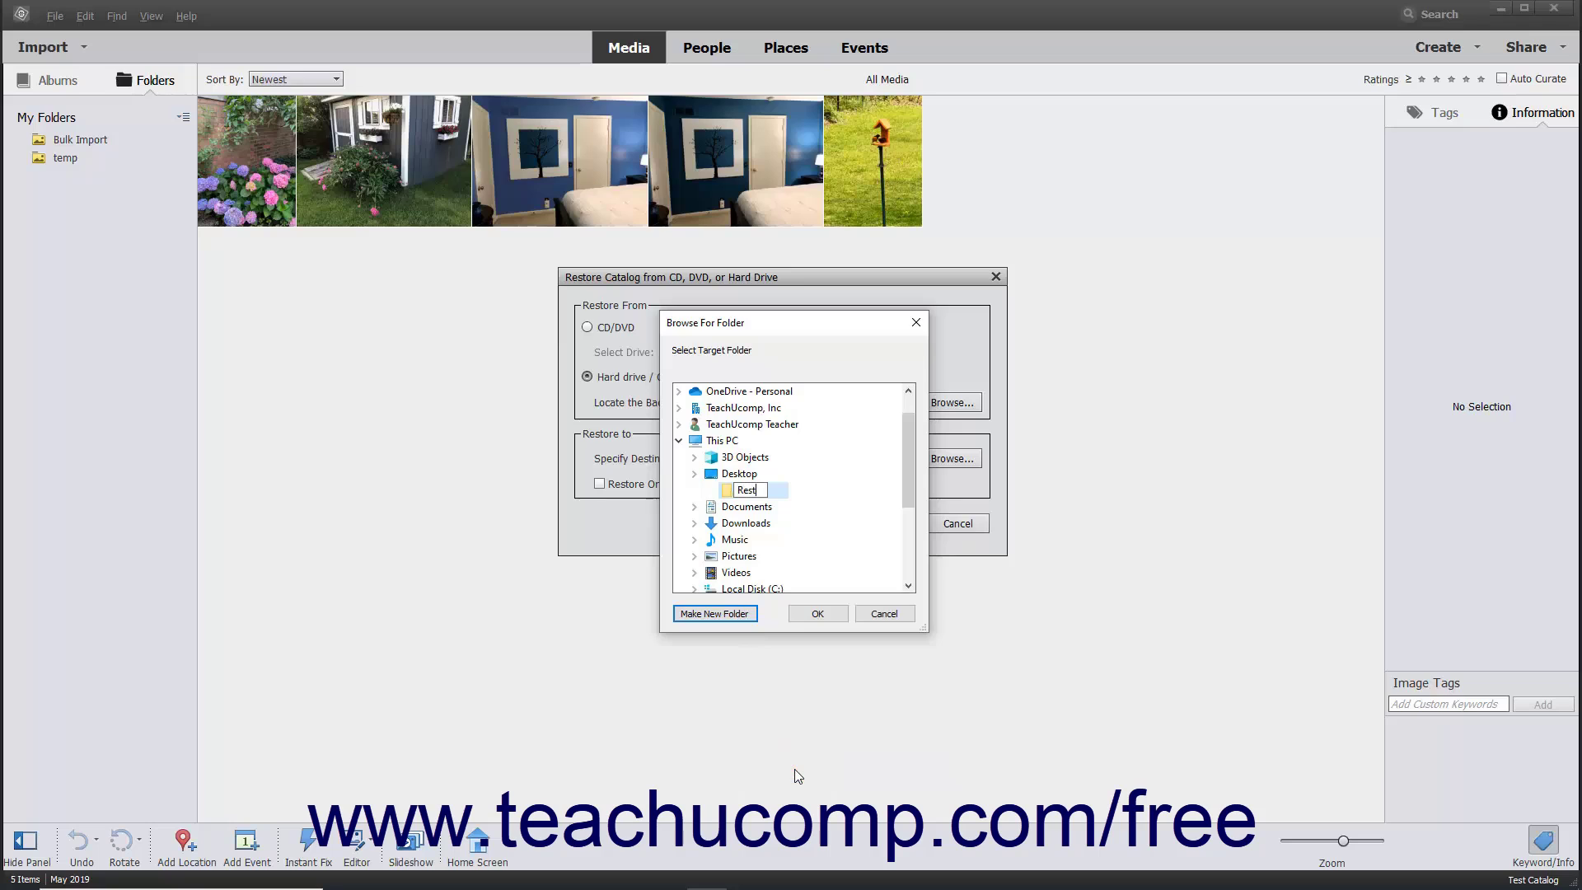
text(oredCatalog)
key(Return)
click(762, 494)
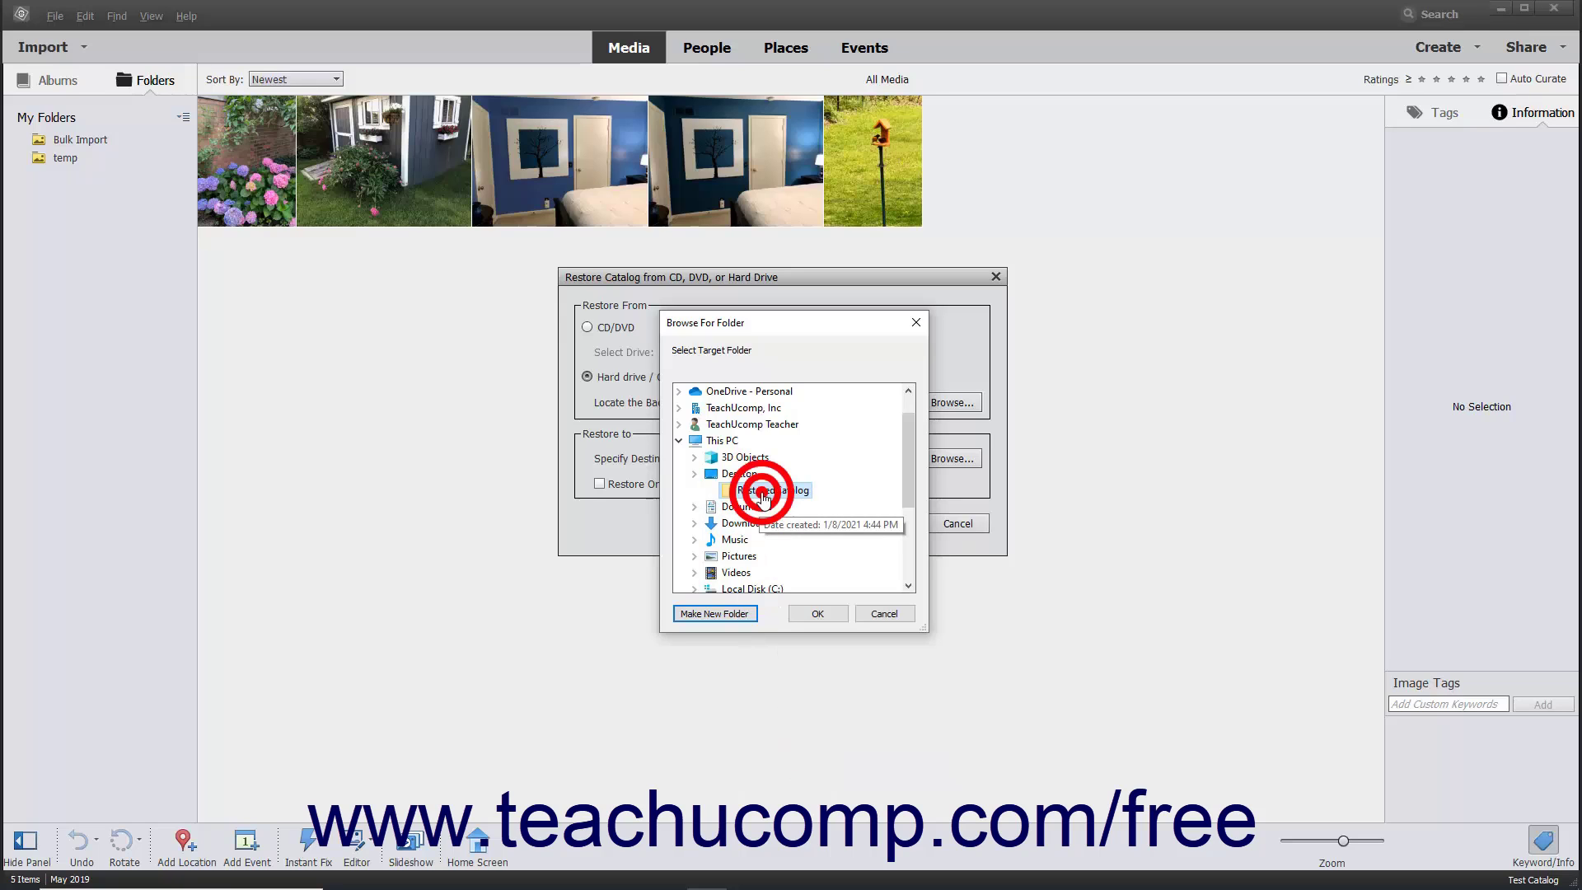
click(812, 613)
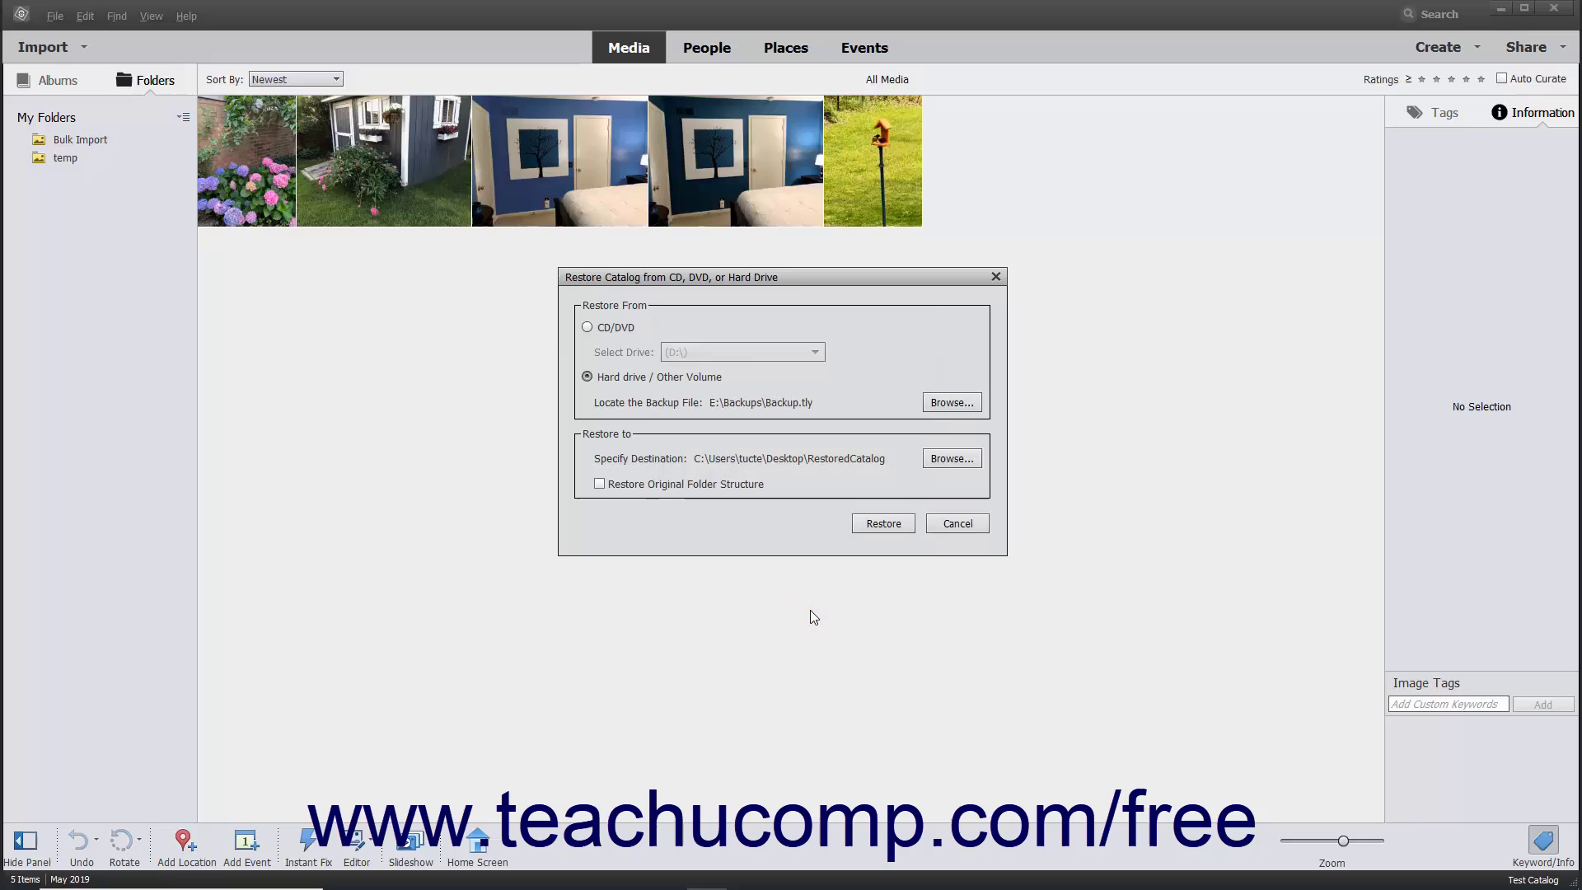
- Enable Restore Original Folder Structure, run the restore, and dismiss the completion message
click(658, 488)
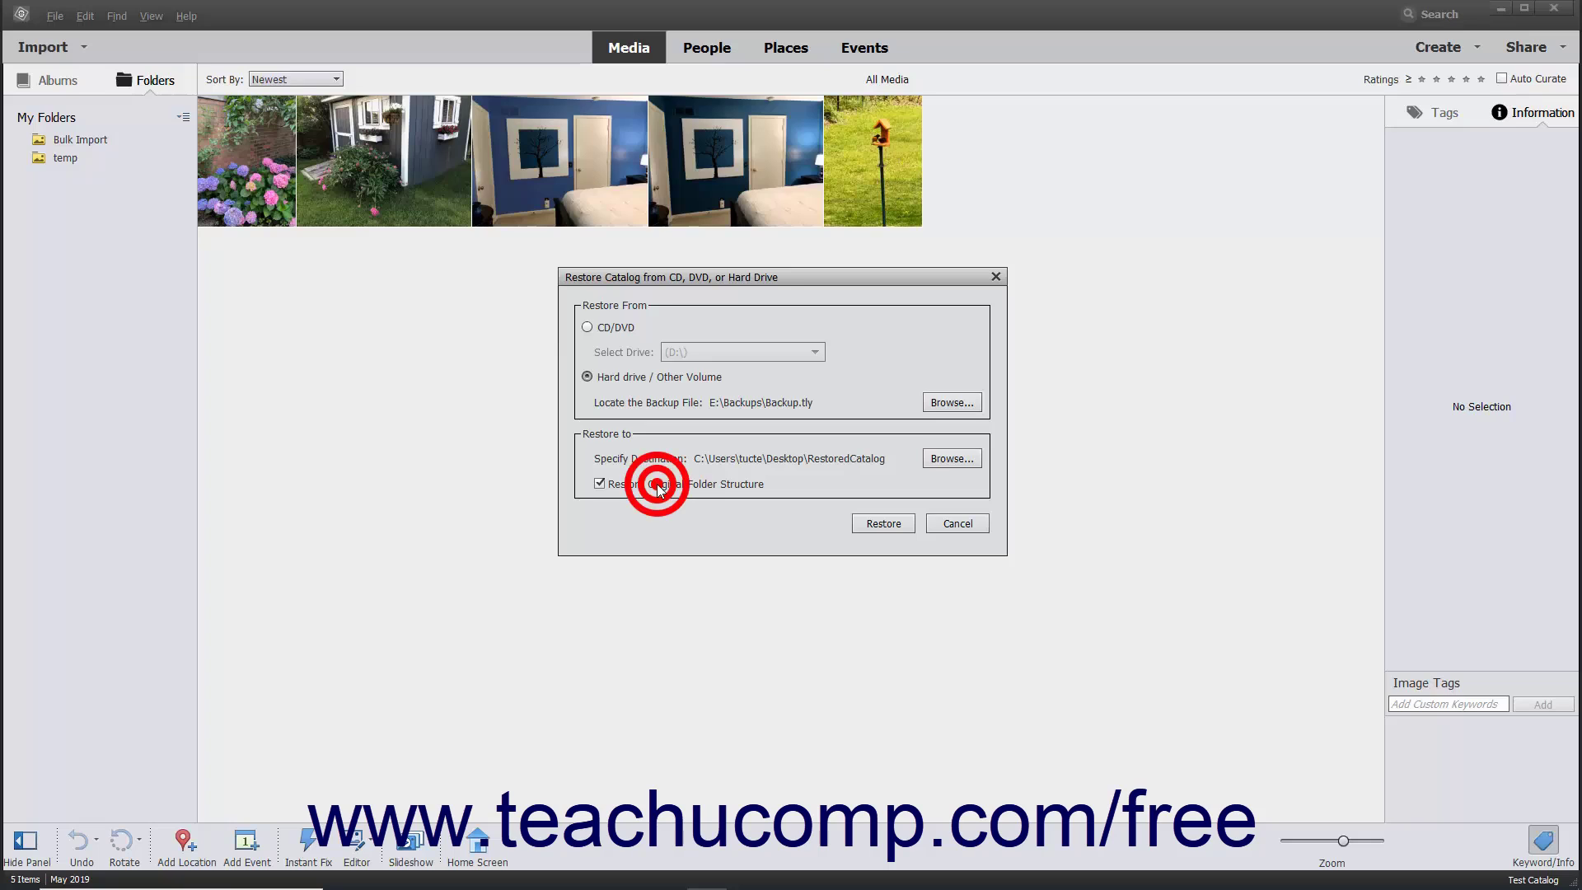
click(862, 525)
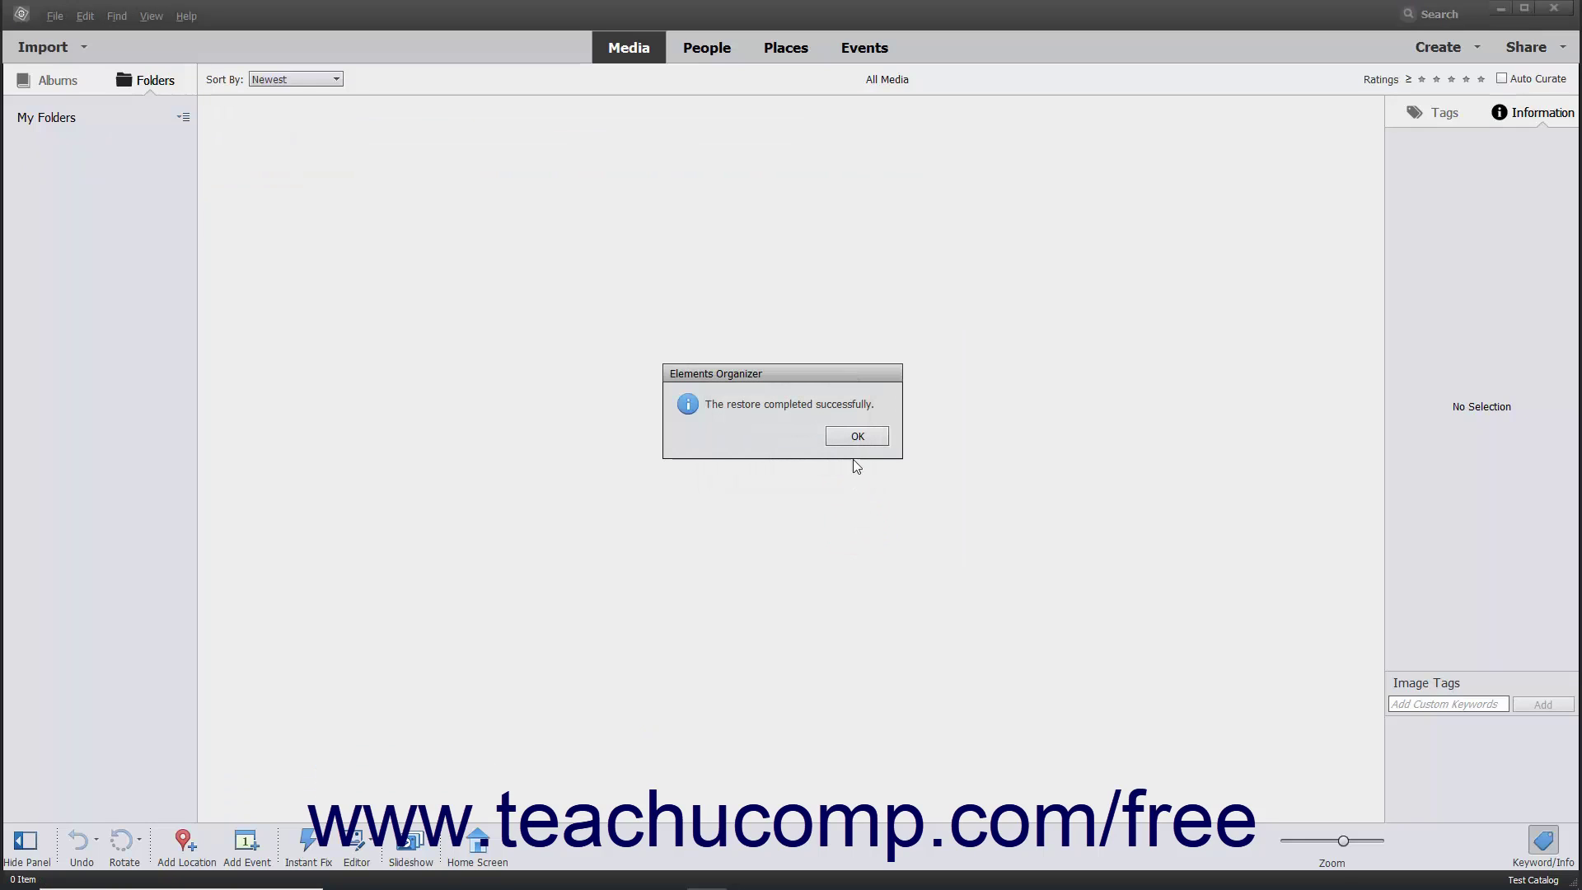
click(853, 438)
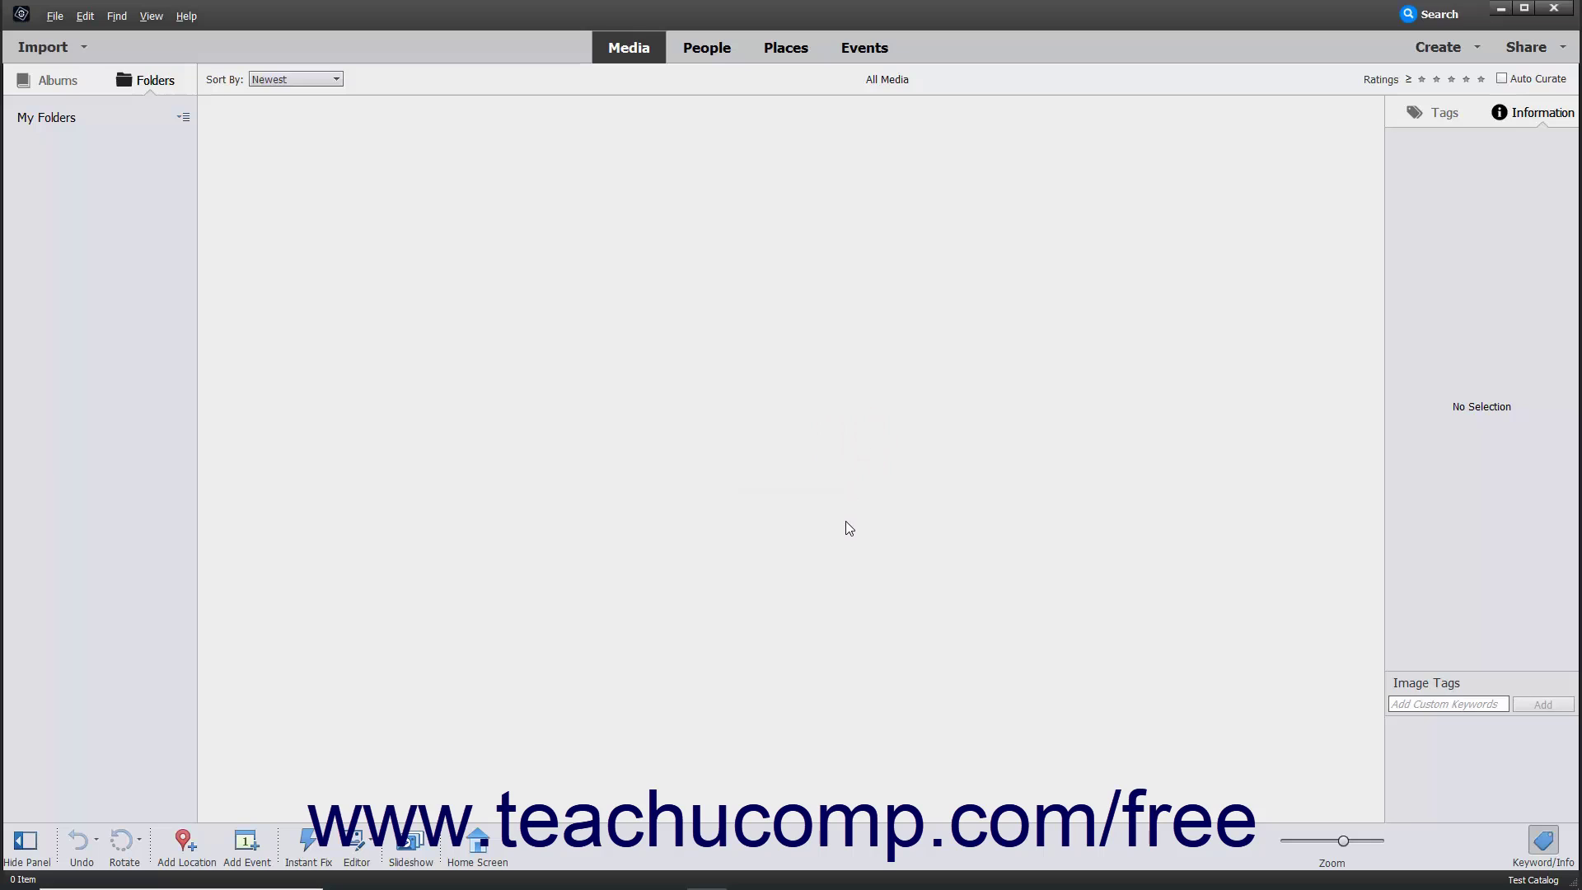